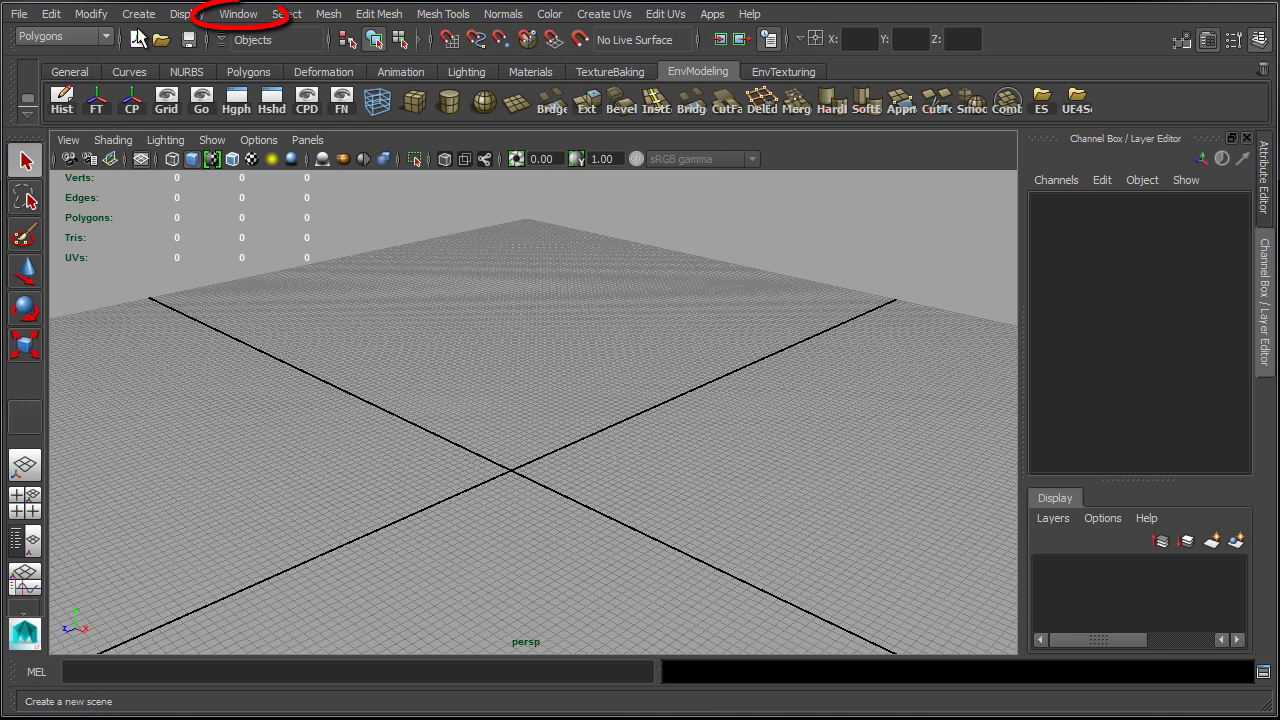
Keep centimeter as Maya LT's linear working unit in Preferences > Settings and save.
{"action": "left_click", "coordinate": [237, 15]}
{"action": "mouse_move", "coordinate": [300, 121]}
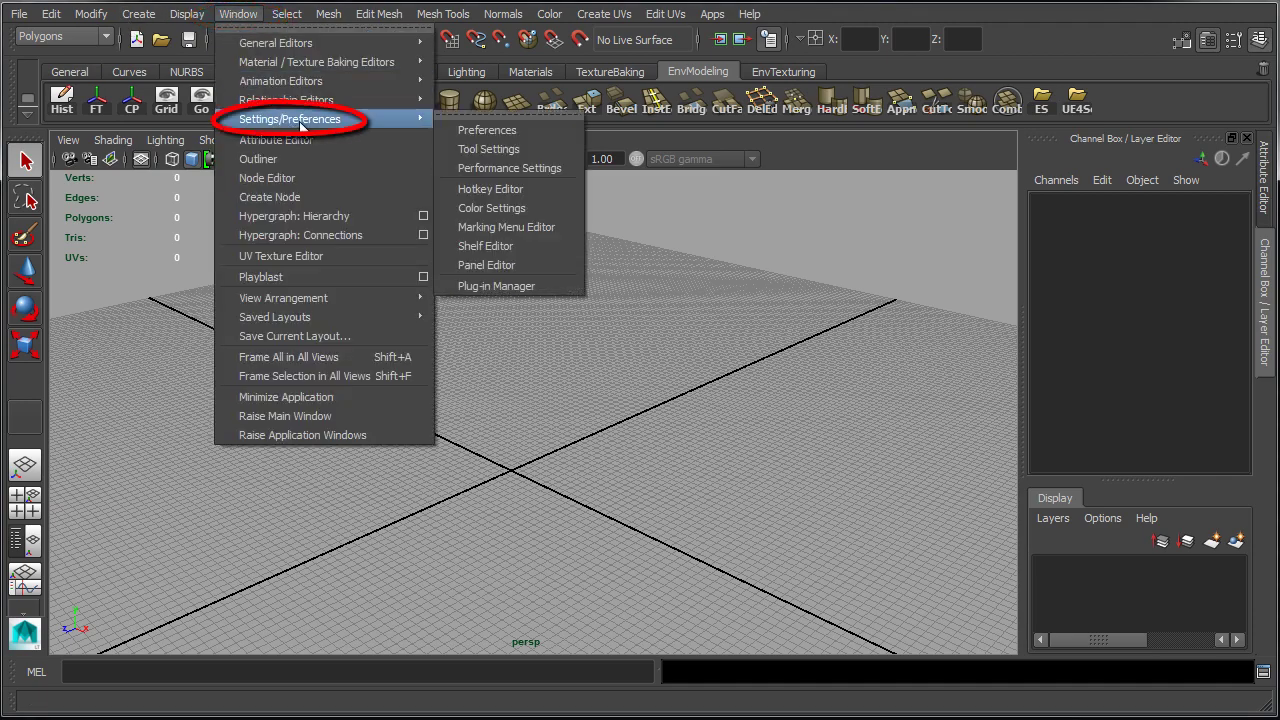
{"action": "left_click", "coordinate": [463, 131]}
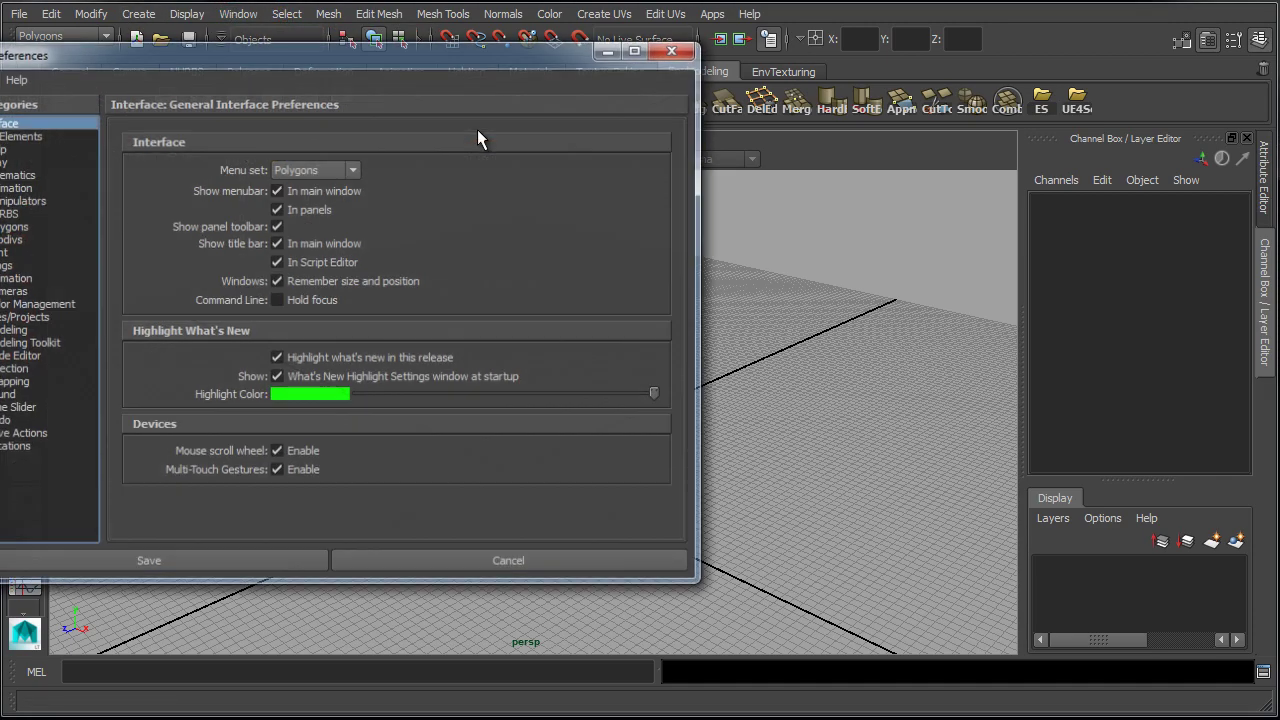
{"action": "left_click_drag", "start_coordinate": [421, 12], "coordinate": [747, 77]}
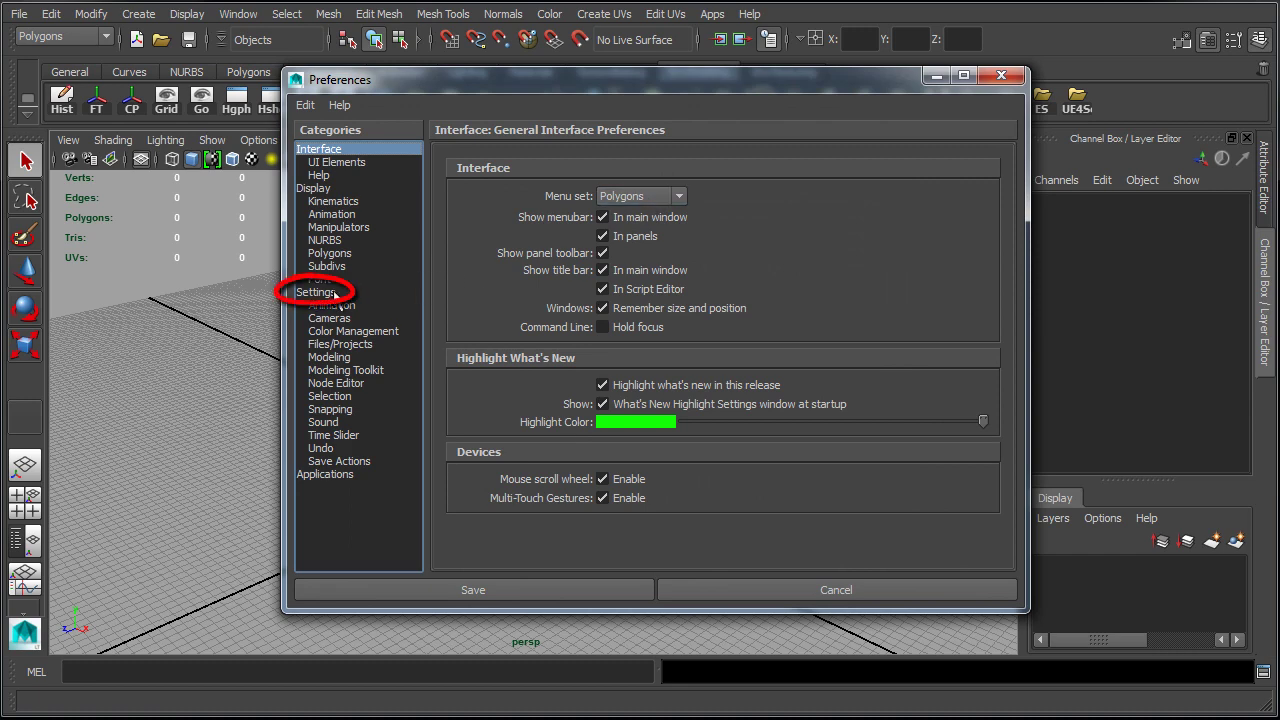
{"action": "left_click", "coordinate": [316, 292]}
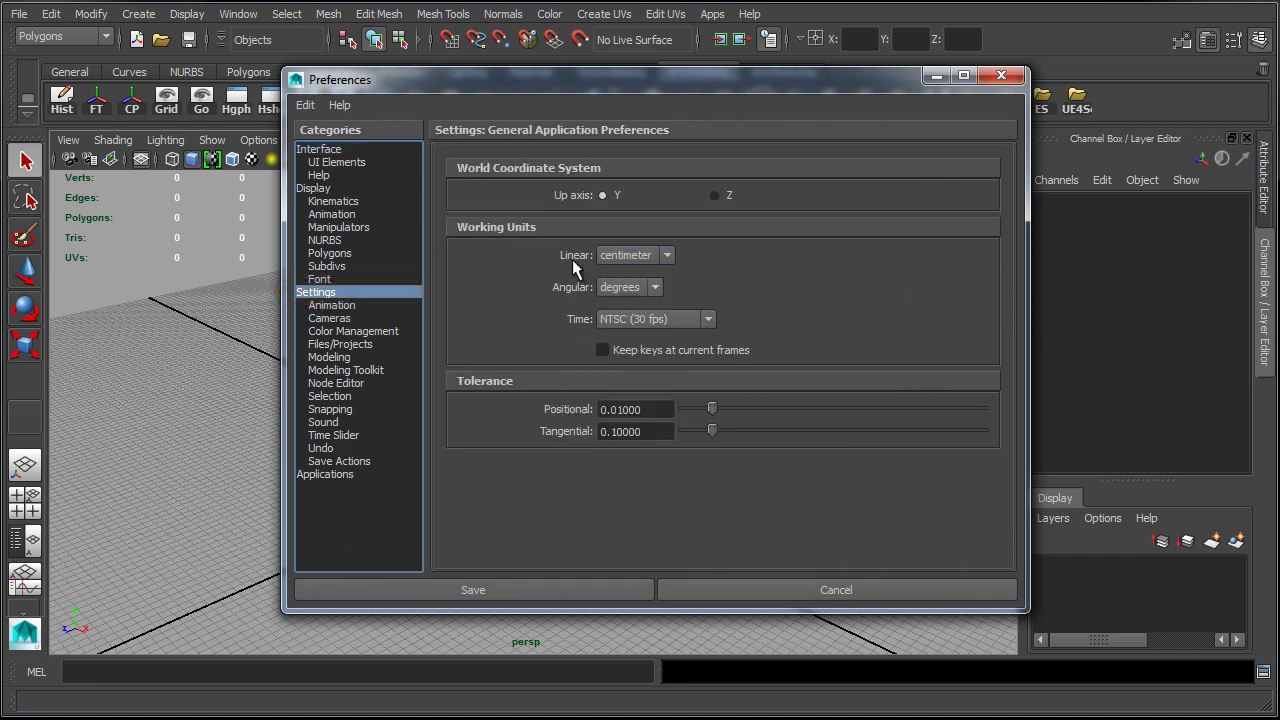
{"action": "left_click", "coordinate": [634, 255]}
{"action": "left_click", "coordinate": [638, 288]}
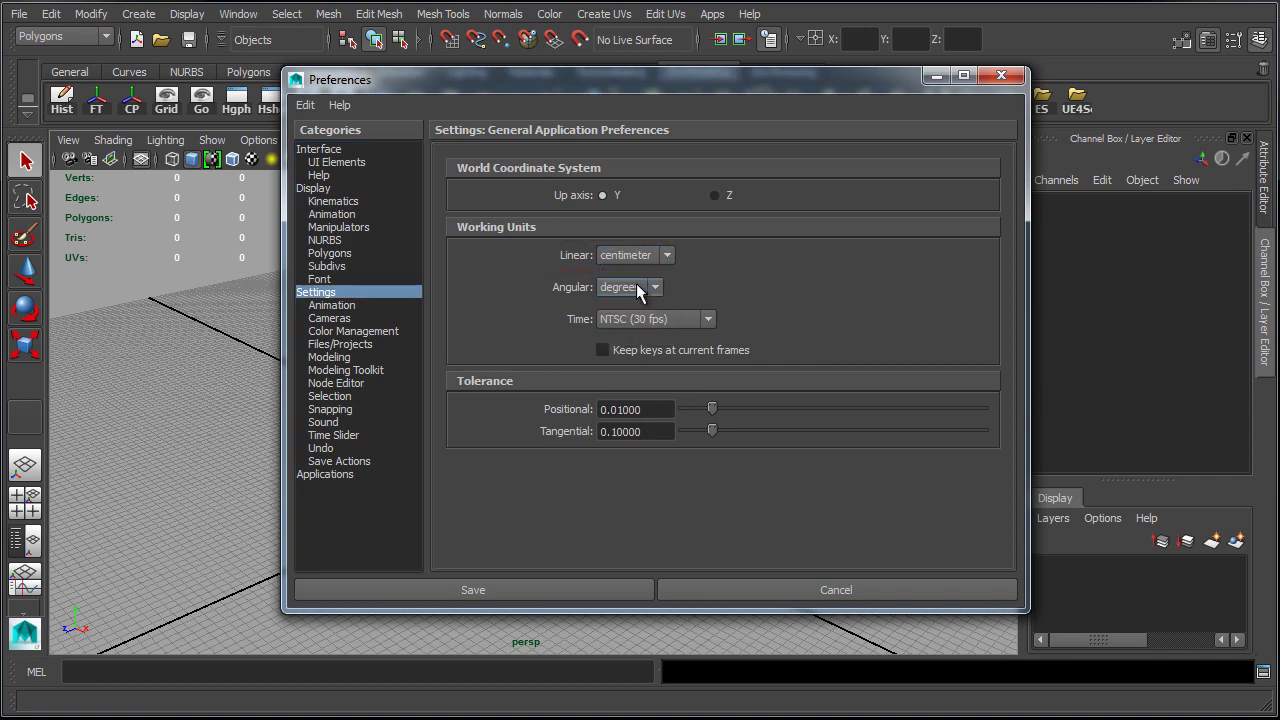
{"action": "left_click", "coordinate": [487, 588]}
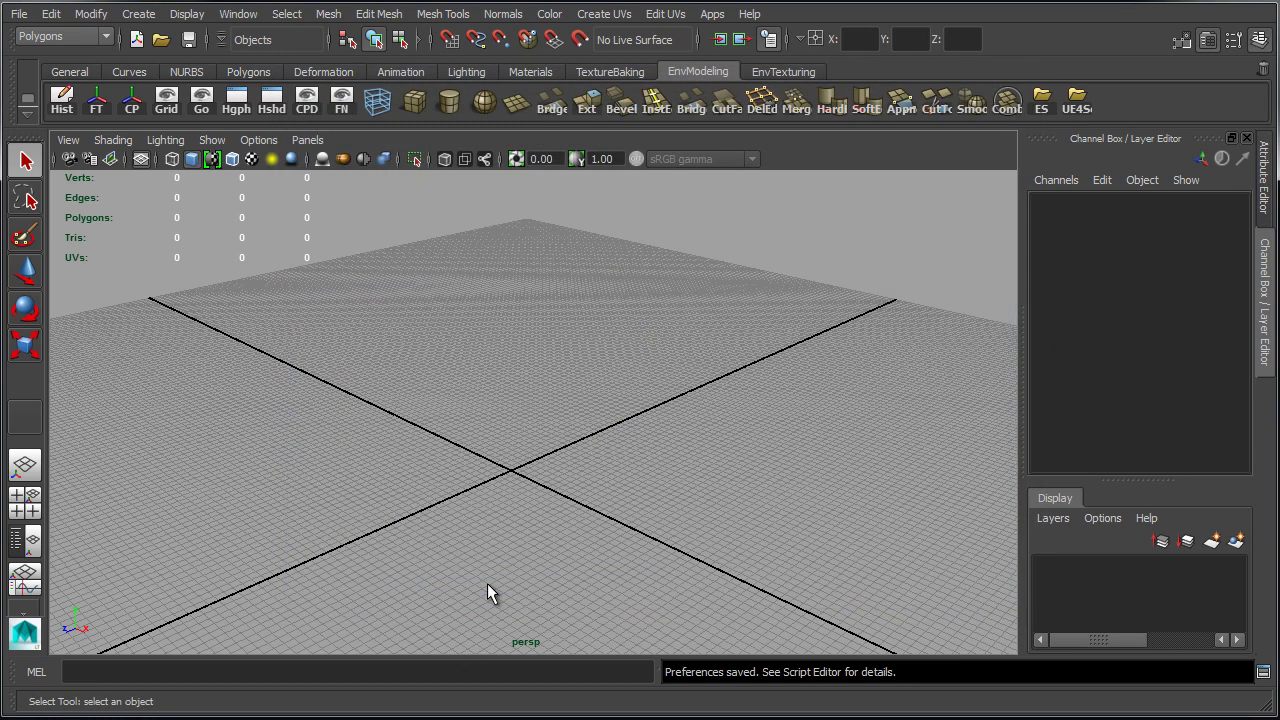
In Grid Options, set the grid length and width to 3000 and apply it.
{"action": "left_click", "coordinate": [187, 14]}
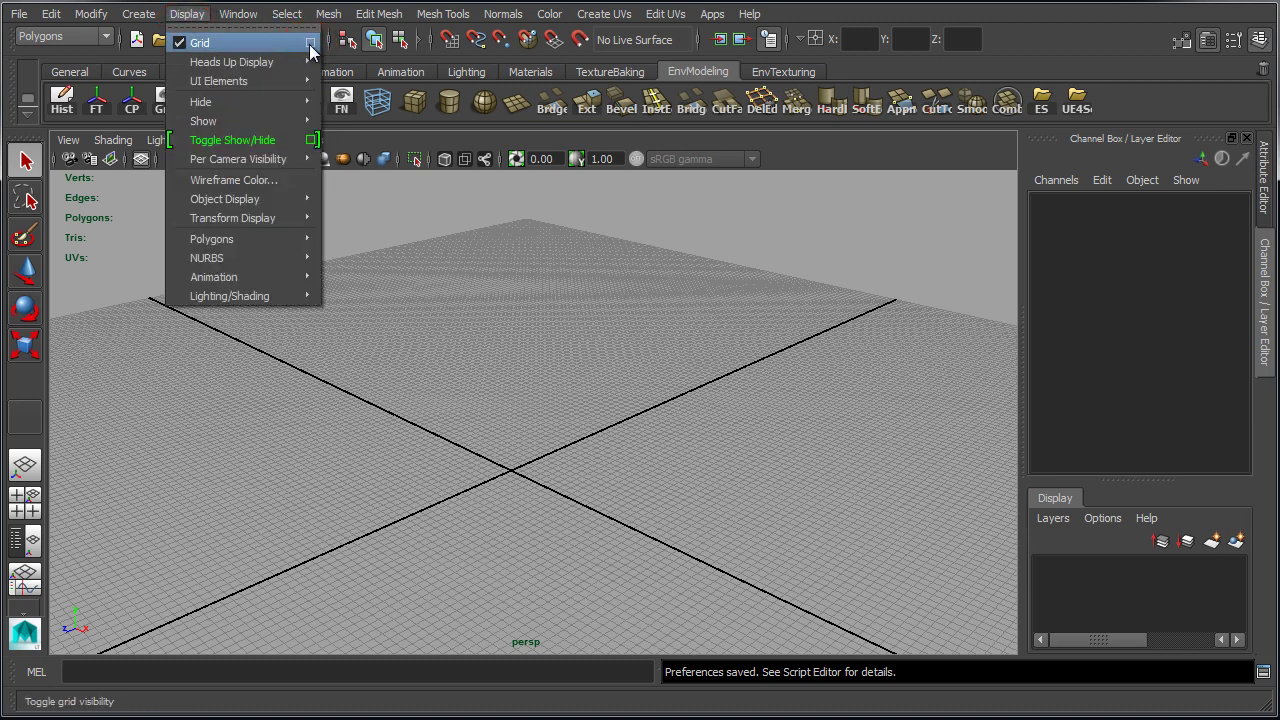
{"action": "left_click", "coordinate": [311, 43]}
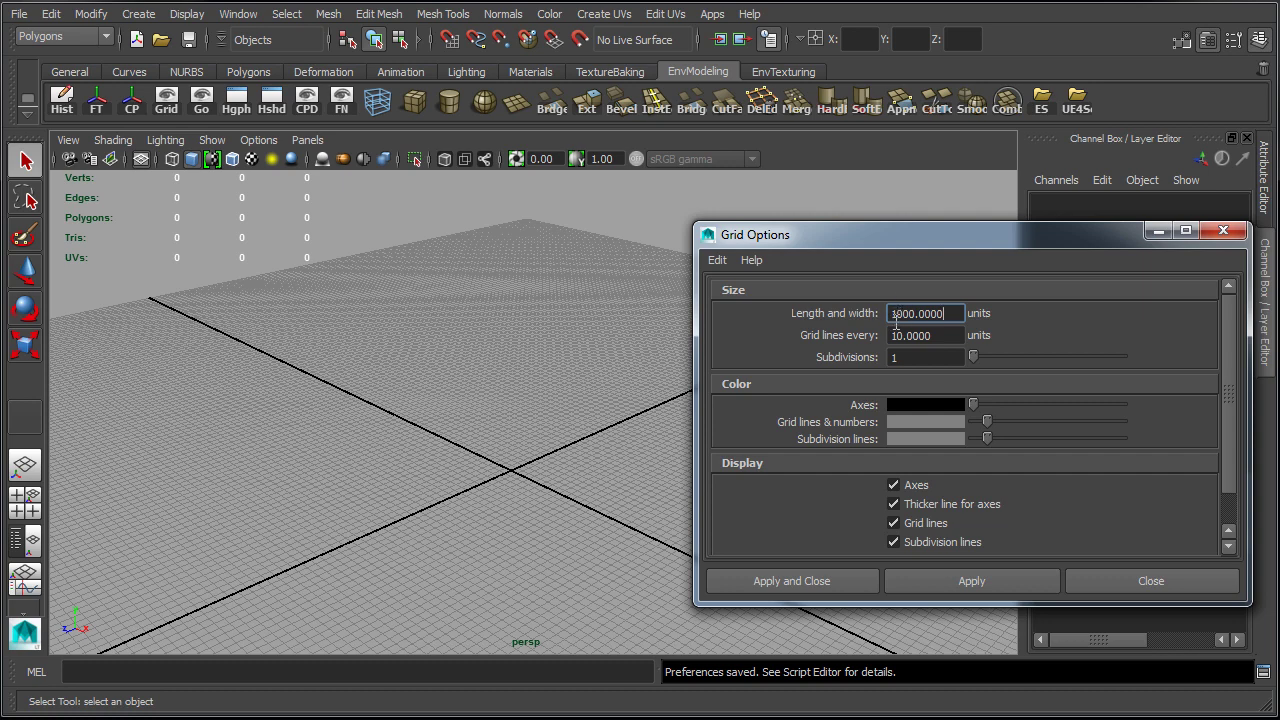
{"action": "left_click_drag", "start_coordinate": [885, 313], "coordinate": [900, 313]}
{"action": "type", "text": "3"}
{"action": "left_click", "coordinate": [984, 576]}
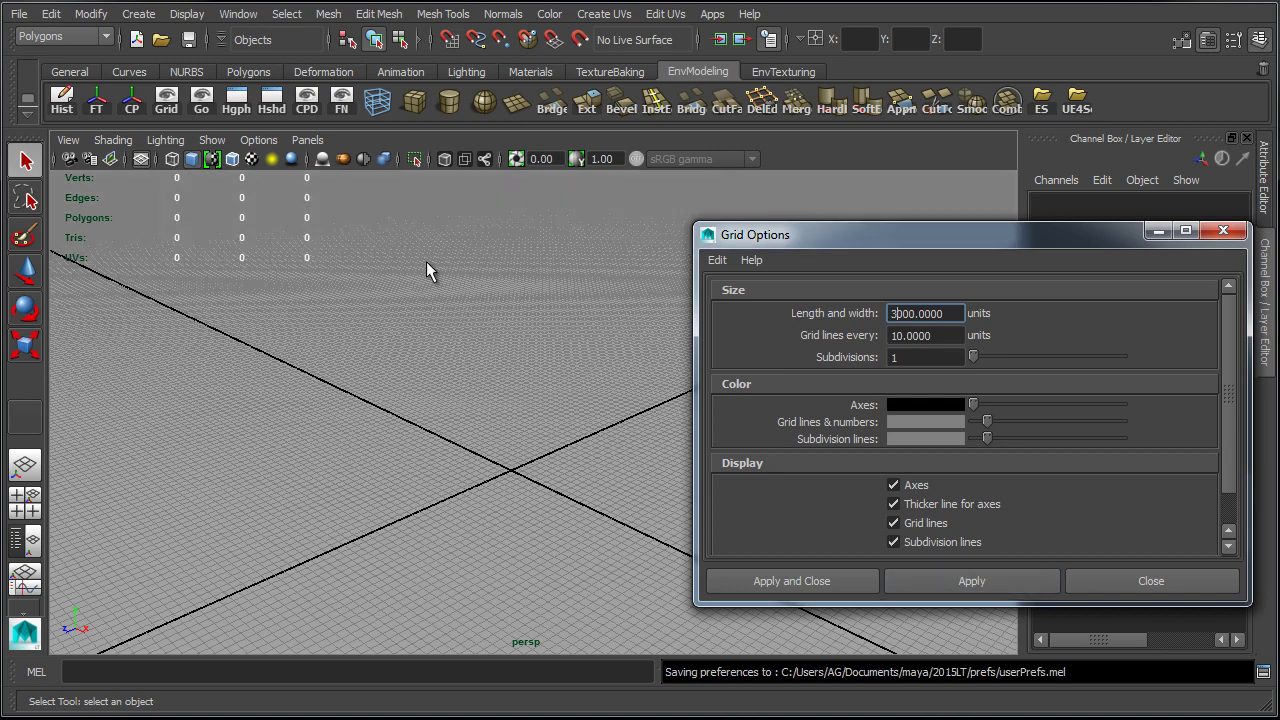
{"action": "left_click_drag", "start_coordinate": [574, 297], "coordinate": [497, 268], "text": "alt"}
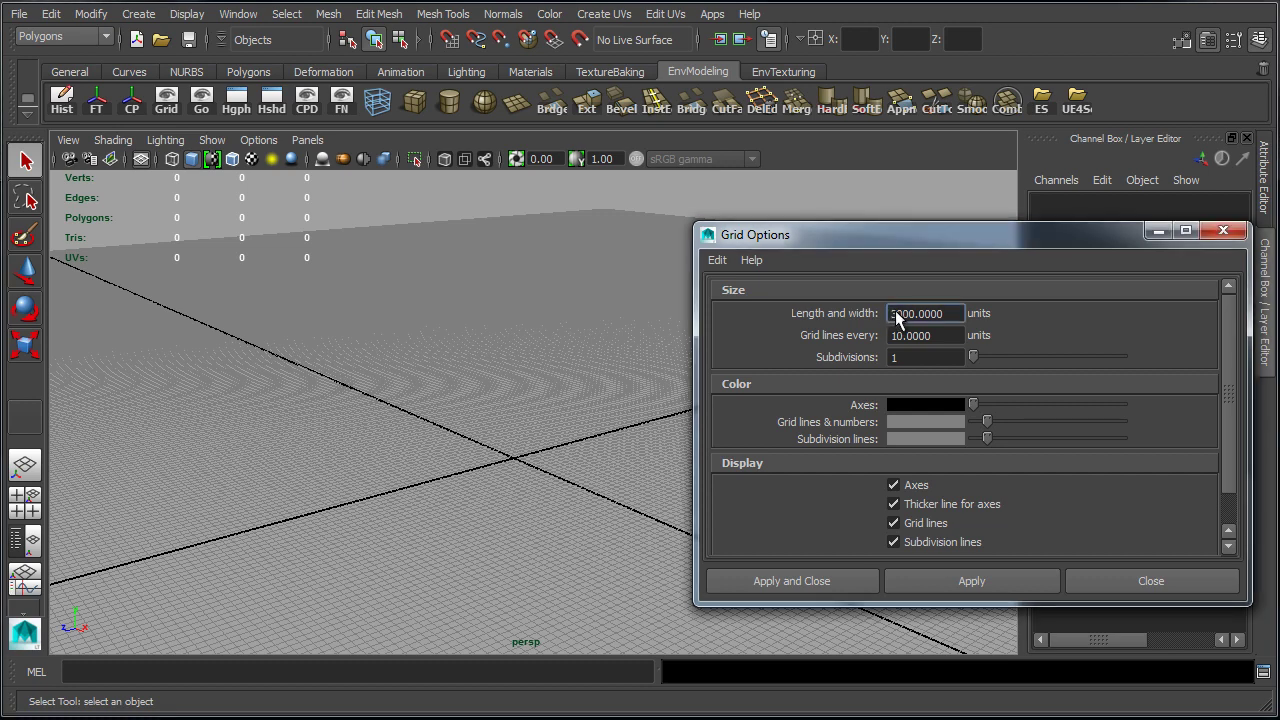
Return the grid length to 1000, apply it, and set subdivisions to 1.
{"action": "left_click", "coordinate": [898, 311]}
{"action": "key", "text": "BackSpace"}
{"action": "type", "text": "1"}
{"action": "key", "text": "Return"}
{"action": "left_click", "coordinate": [991, 573]}
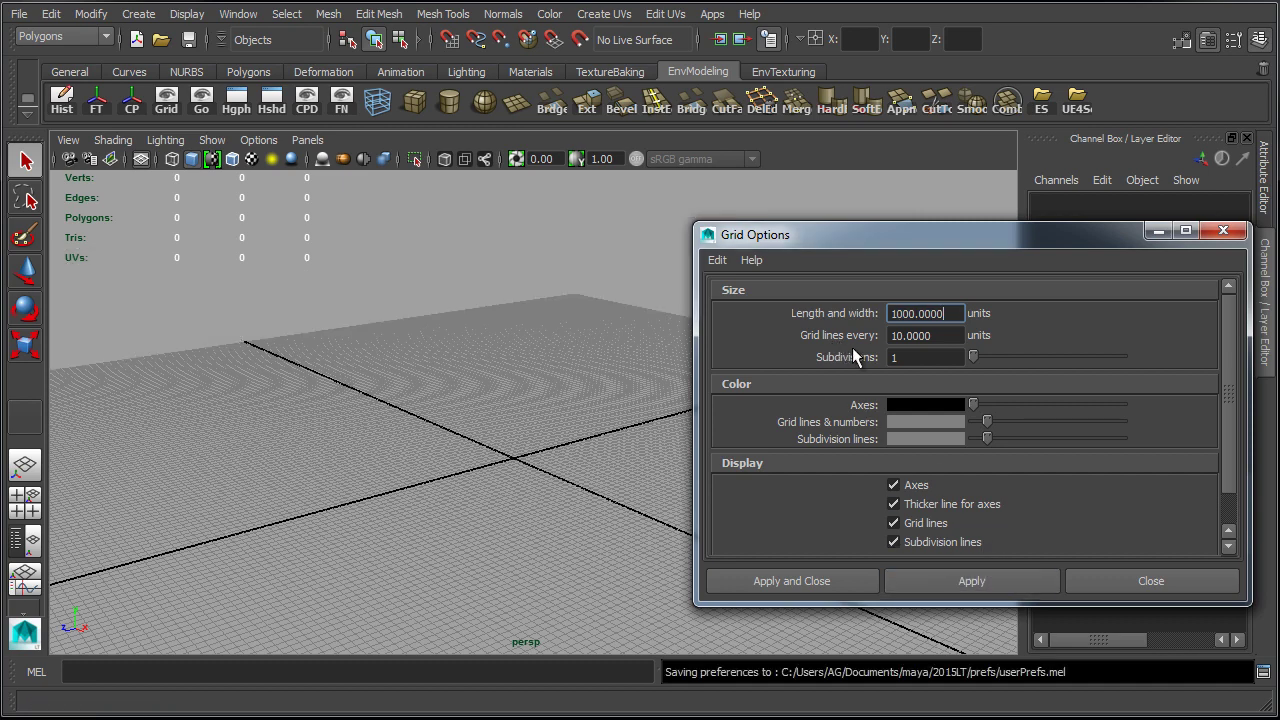
{"action": "left_click", "coordinate": [907, 357]}
{"action": "type", "text": "1"}
{"action": "key", "text": "Return"}
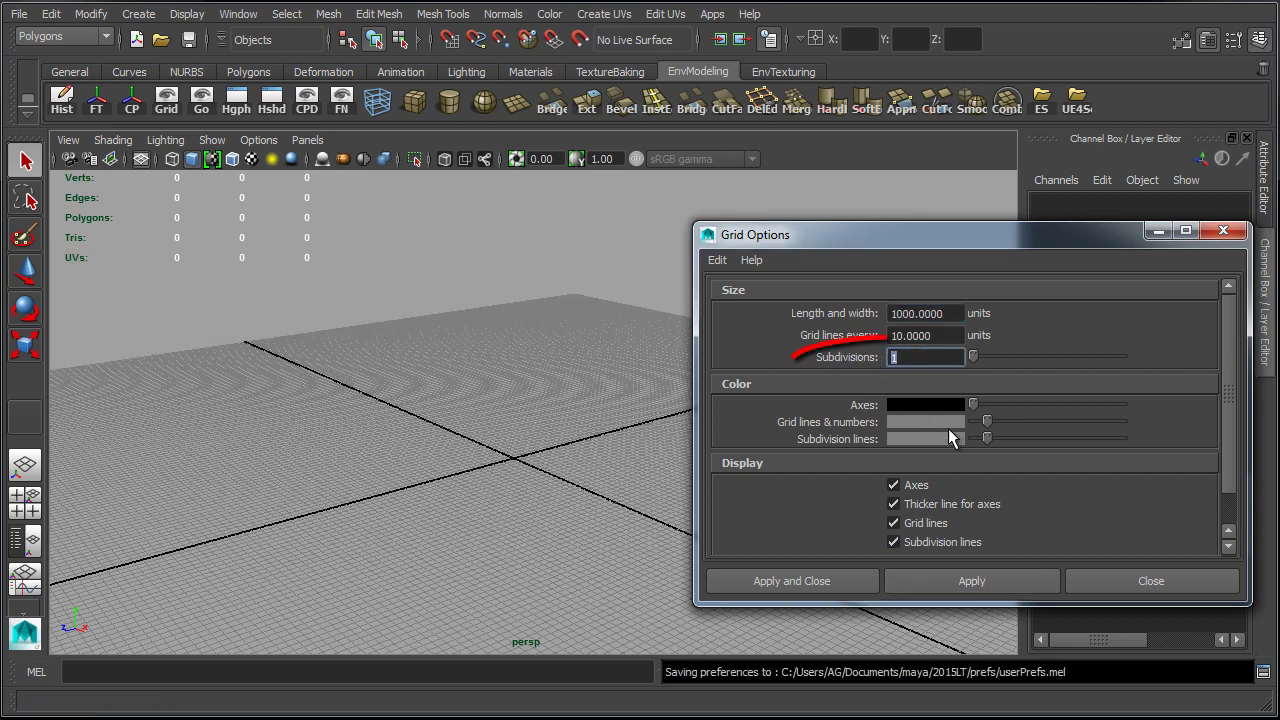
Change the grid line spacing to every 50 units and apply it.
{"action": "left_click", "coordinate": [903, 335]}
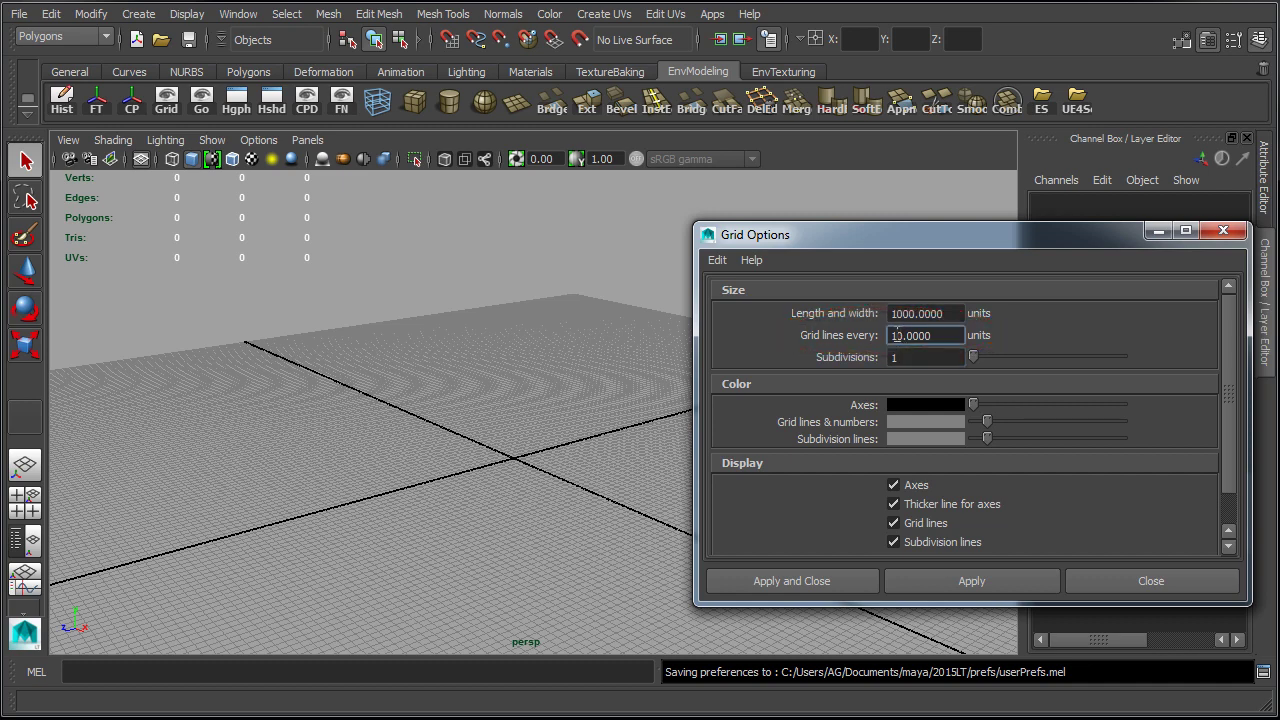
{"action": "type", "text": "5"}
{"action": "left_click", "coordinate": [971, 581]}
{"action": "left_click", "coordinate": [461, 420]}
{"action": "left_click_drag", "start_coordinate": [461, 430], "coordinate": [466, 467], "text": "alt"}
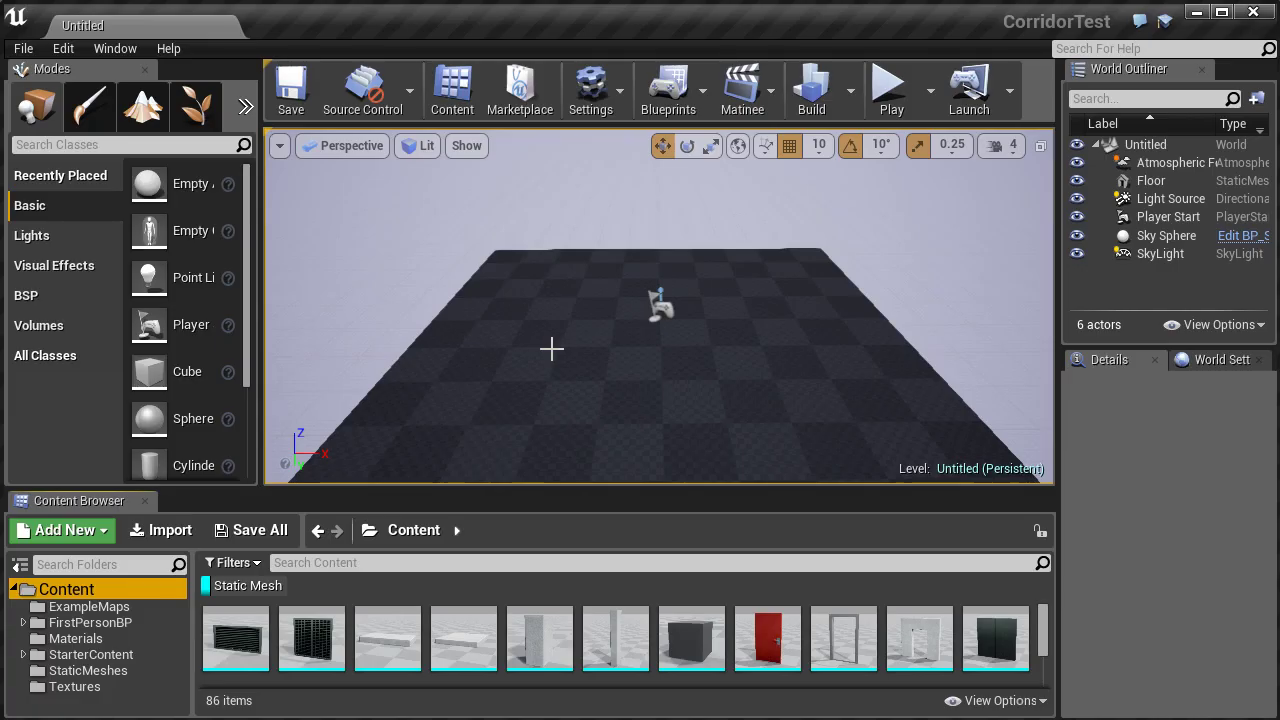
Switch Unreal's viewport to the front wireframe view and set grid snapping to 50.
{"action": "key", "text": "alt+h"}
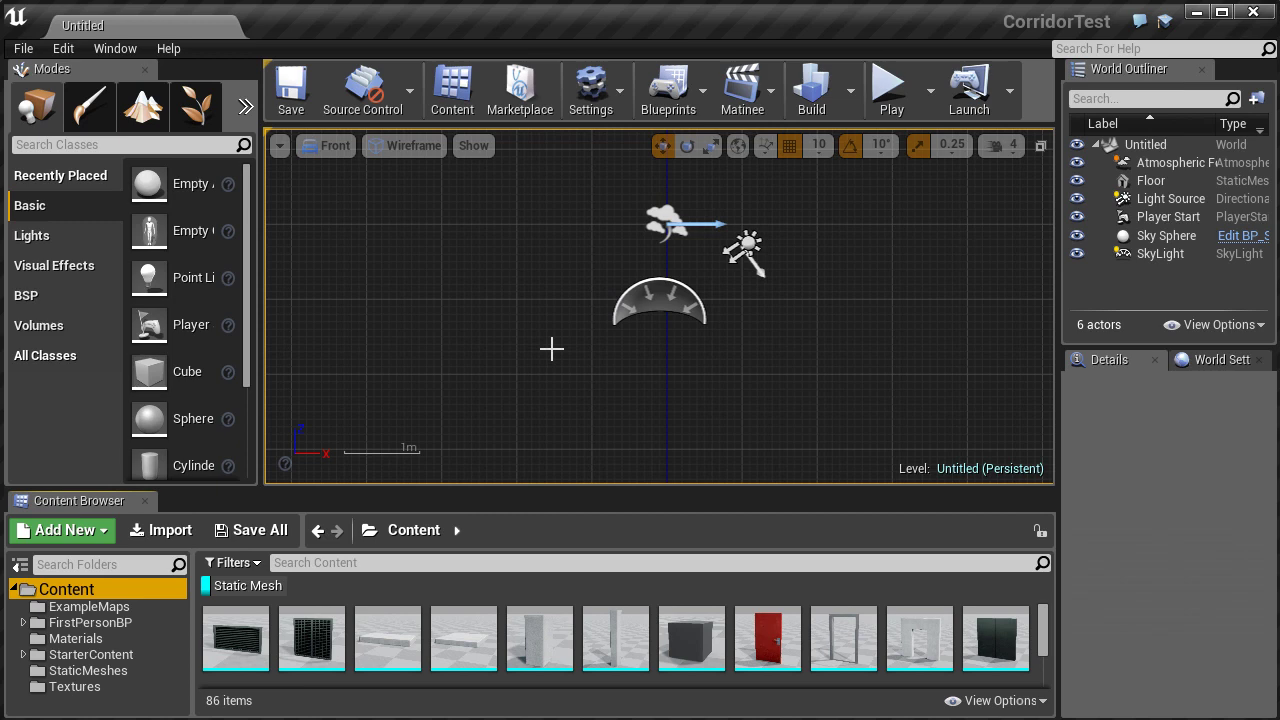
{"action": "left_click", "coordinate": [817, 150]}
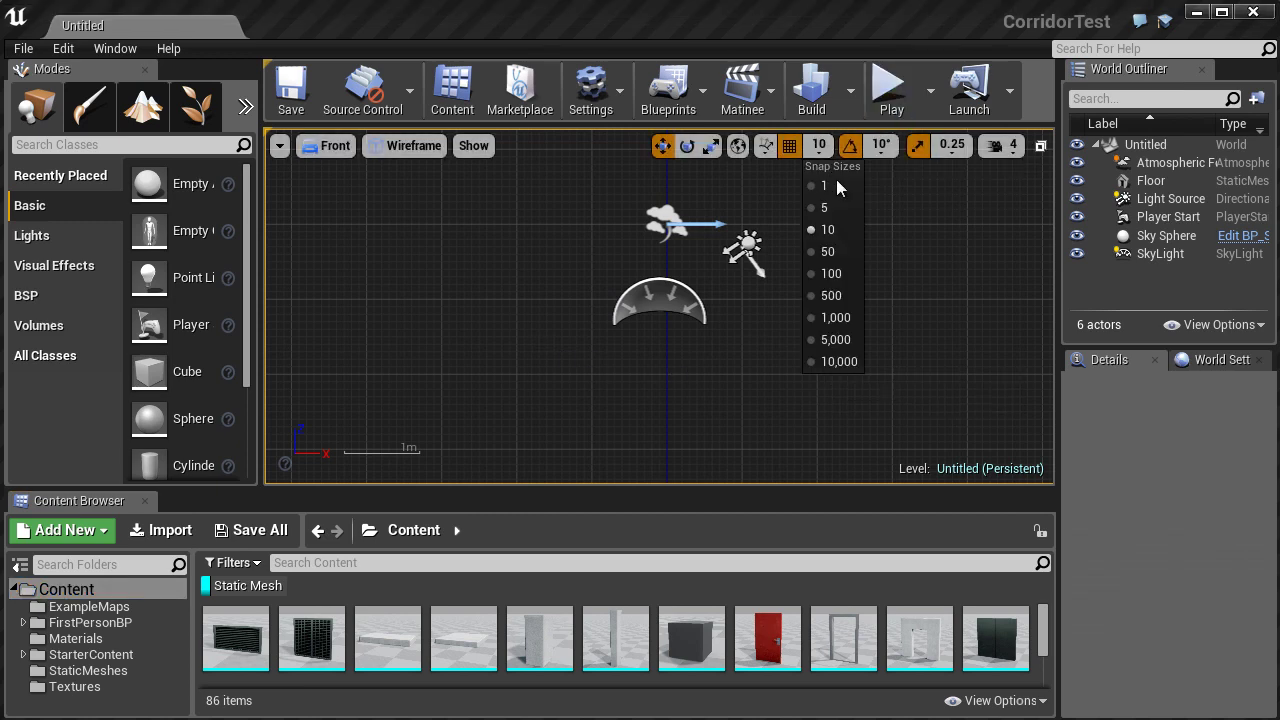
{"action": "left_click", "coordinate": [845, 252]}
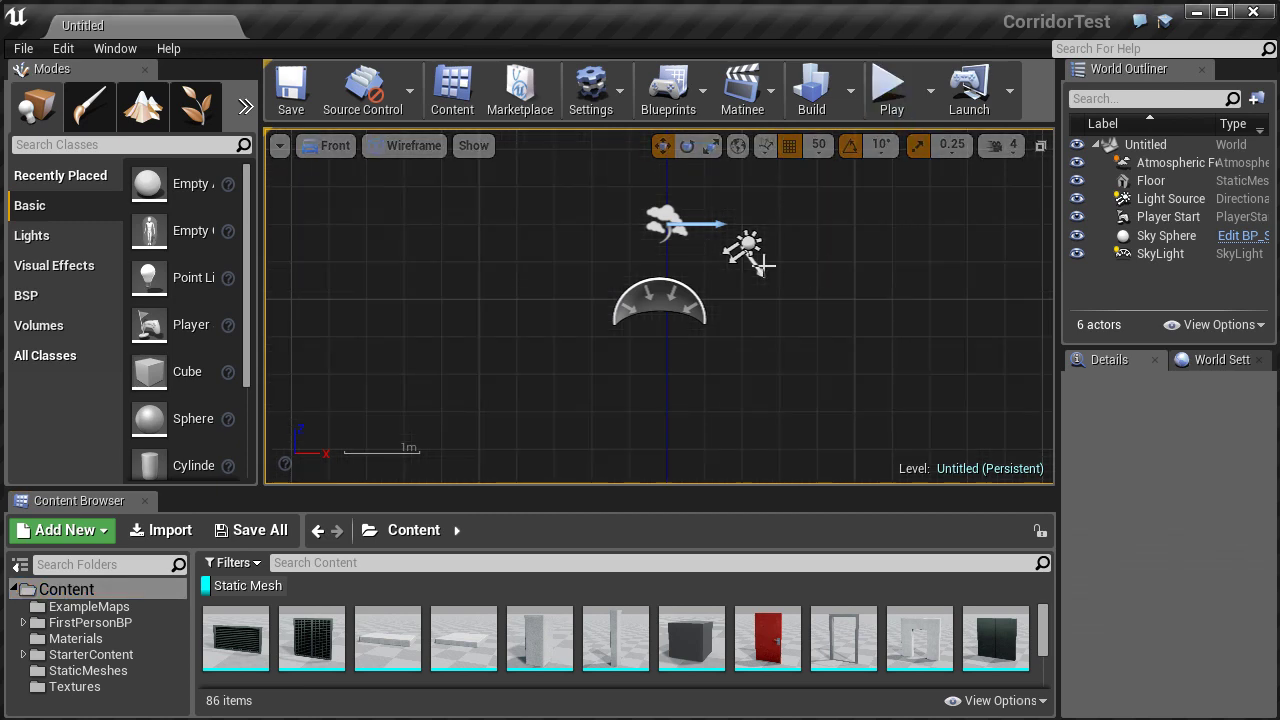
{"action": "scroll", "coordinate": [758, 323], "scroll_direction": "up", "scroll_amount": 5}
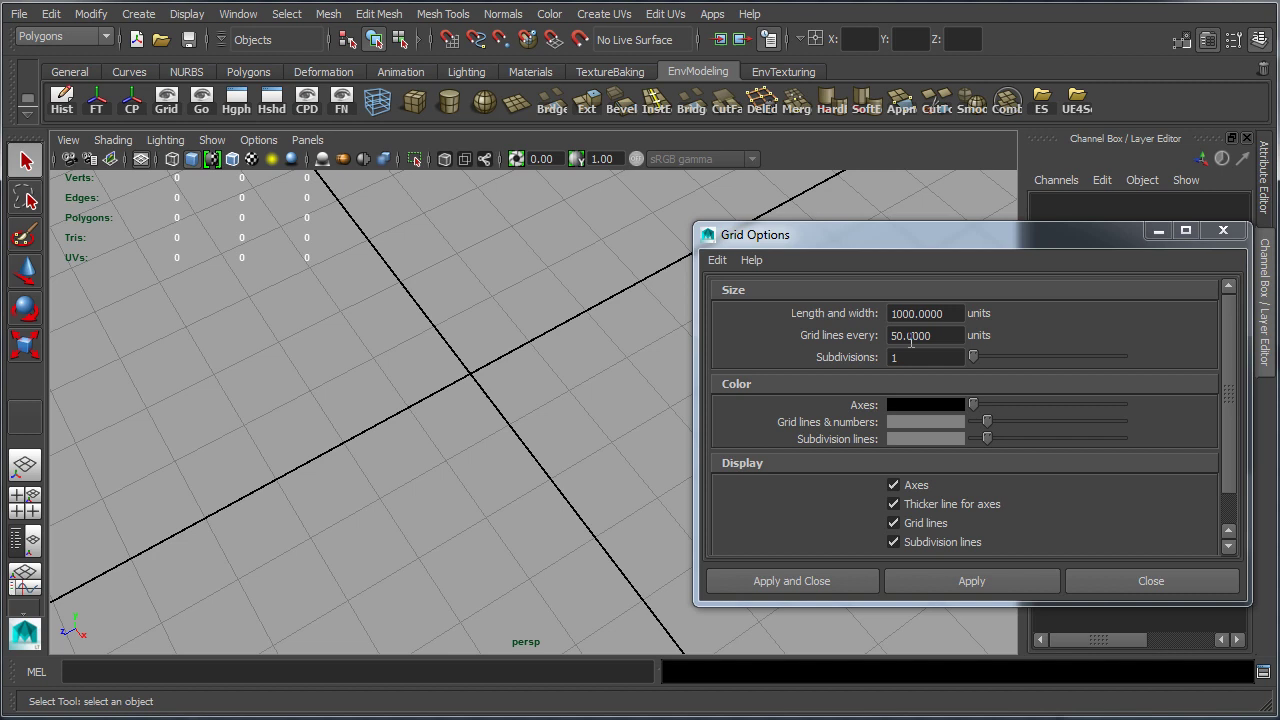
Set Maya LT's grid lines back to every 10 units and apply.
{"action": "left_click", "coordinate": [896, 338]}
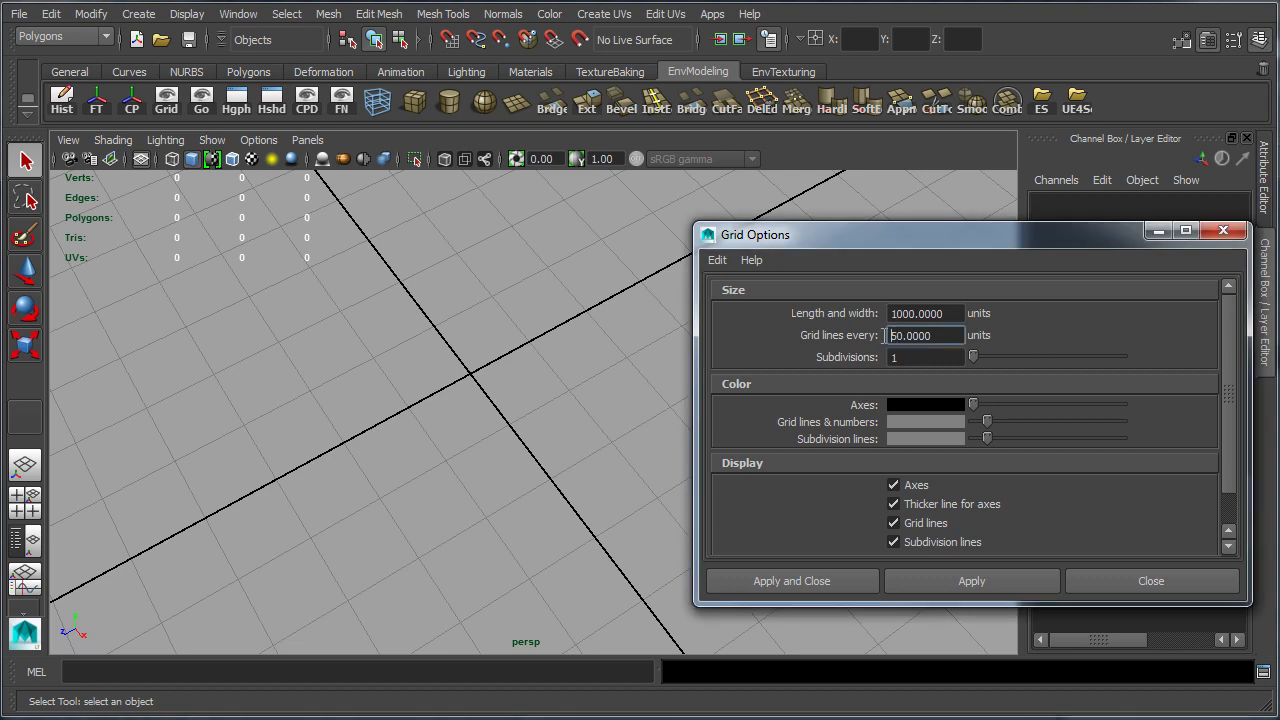
{"action": "key", "text": "BackSpace"}
{"action": "type", "text": "1"}
{"action": "left_click", "coordinate": [942, 581]}
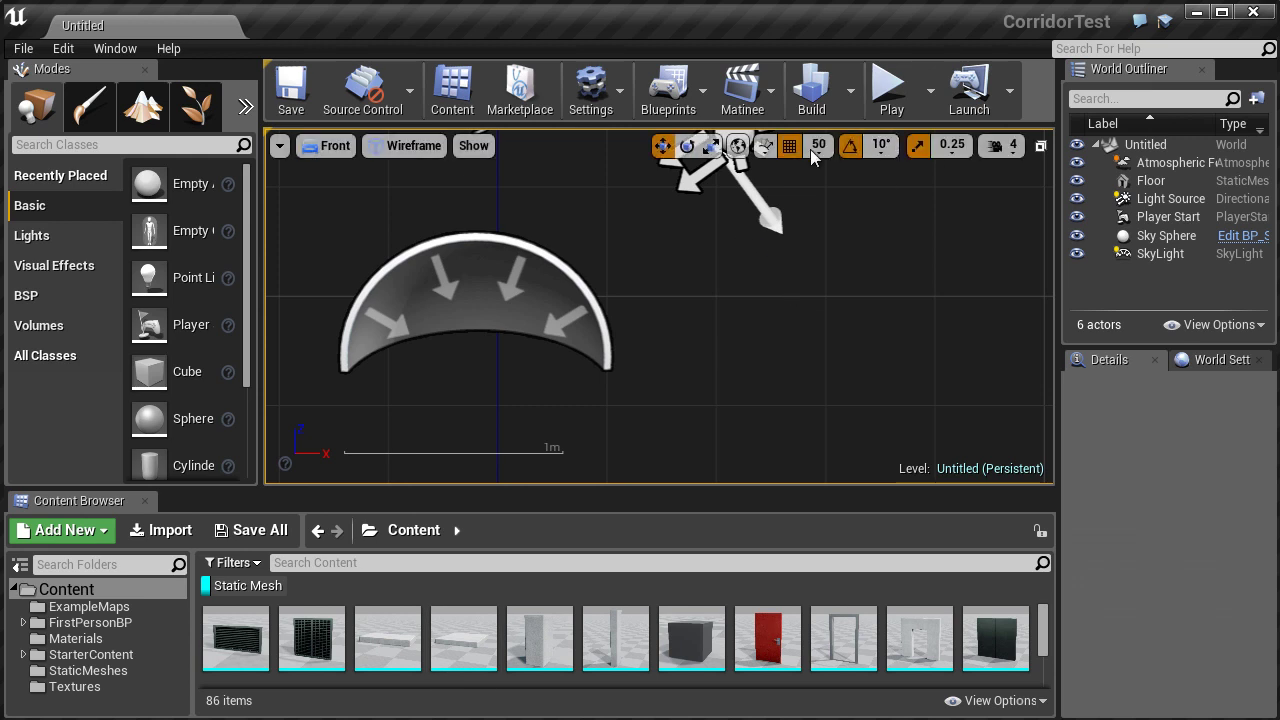
Set Unreal's grid snapping back to 10 and close Maya LT's Grid Options.
{"action": "left_click", "coordinate": [818, 145]}
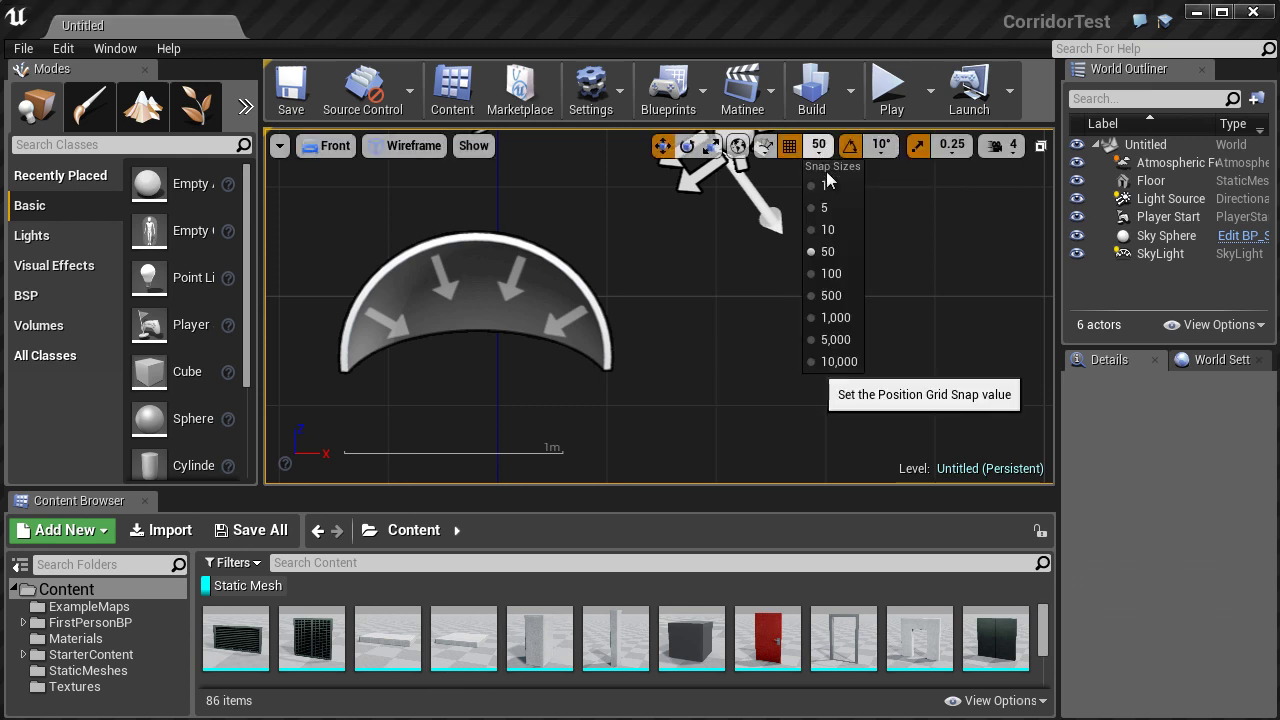
{"action": "left_click", "coordinate": [827, 229]}
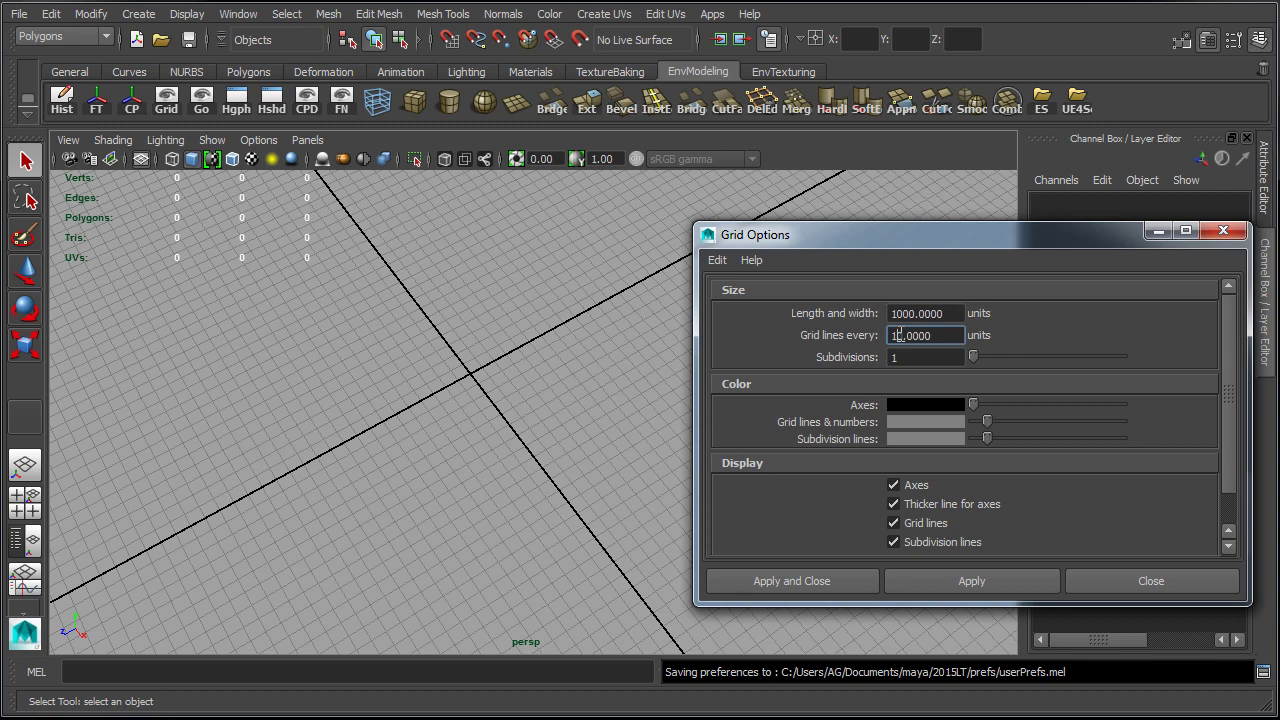
{"action": "left_click", "coordinate": [806, 580]}
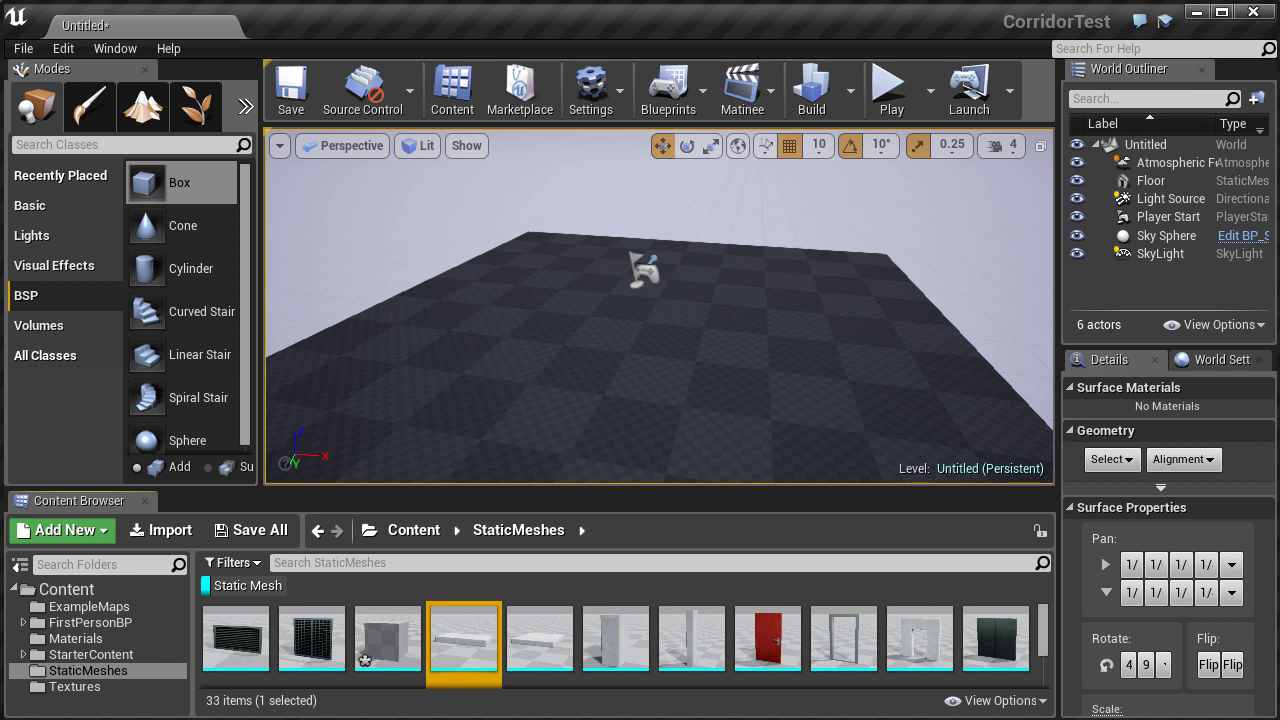
Keep Centimeters as Measuring Tool Units in Level Editor viewport preferences, then close Preferences.
{"action": "left_click", "coordinate": [63, 48]}
{"action": "left_click", "coordinate": [112, 307]}
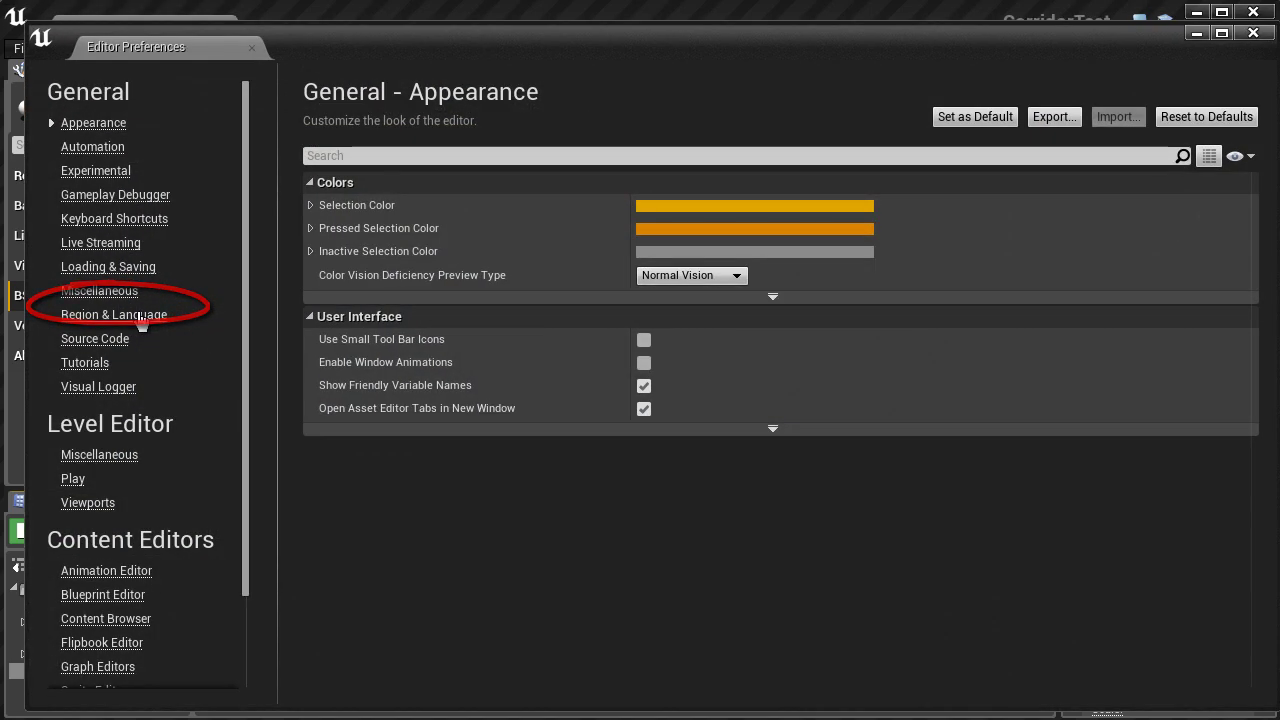
{"action": "left_click", "coordinate": [88, 502]}
{"action": "scroll", "coordinate": [606, 495], "scroll_direction": "down", "scroll_amount": 5}
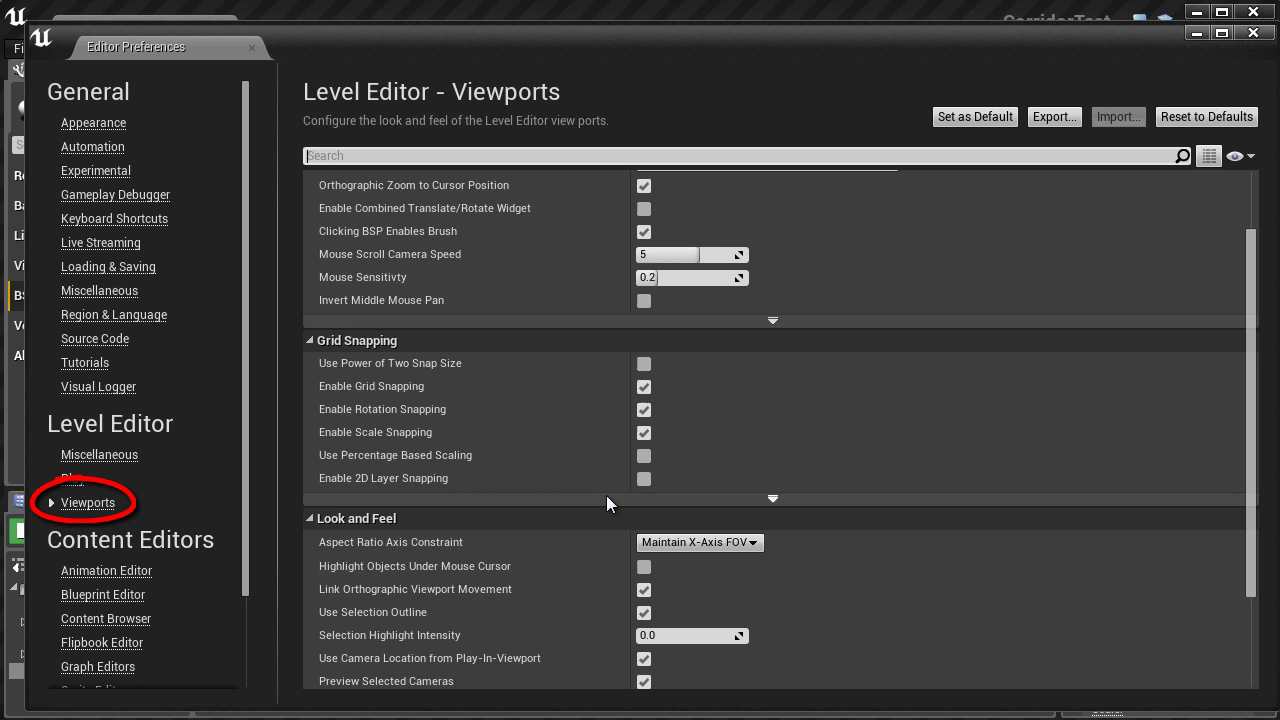
{"action": "scroll", "coordinate": [370, 520], "scroll_direction": "down", "scroll_amount": 1}
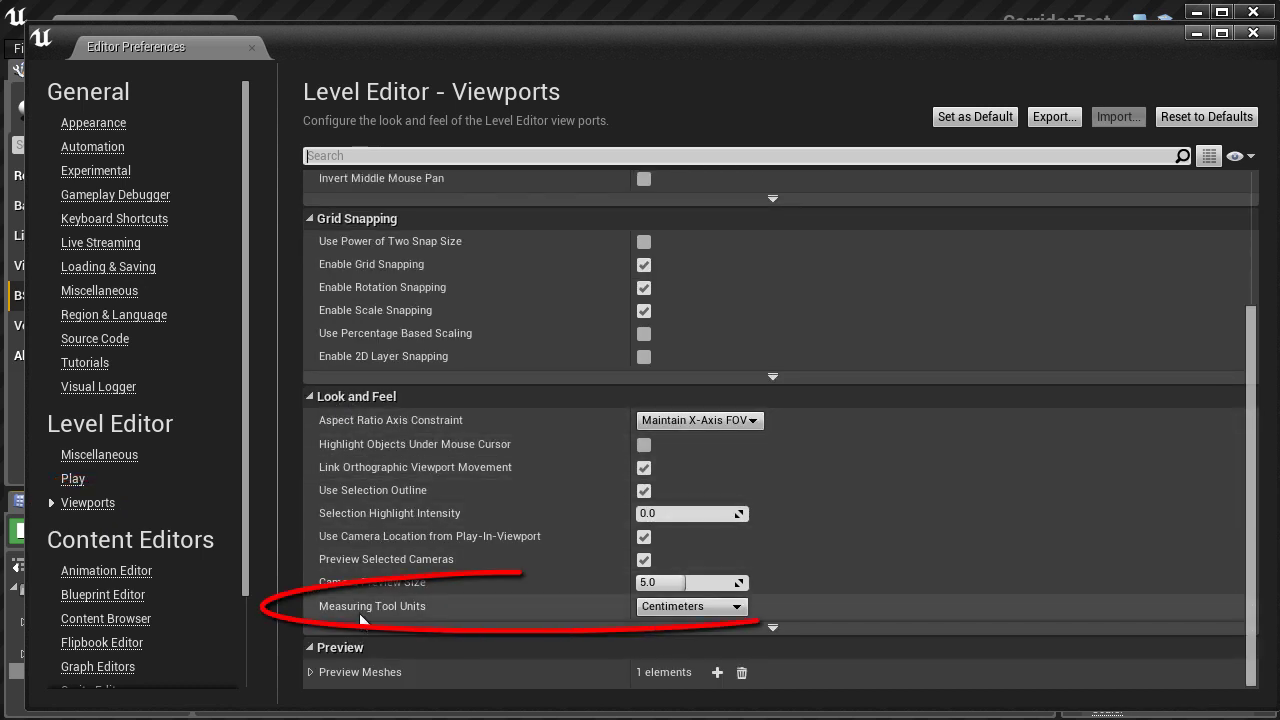
{"action": "left_click", "coordinate": [692, 606]}
{"action": "left_click", "coordinate": [699, 624]}
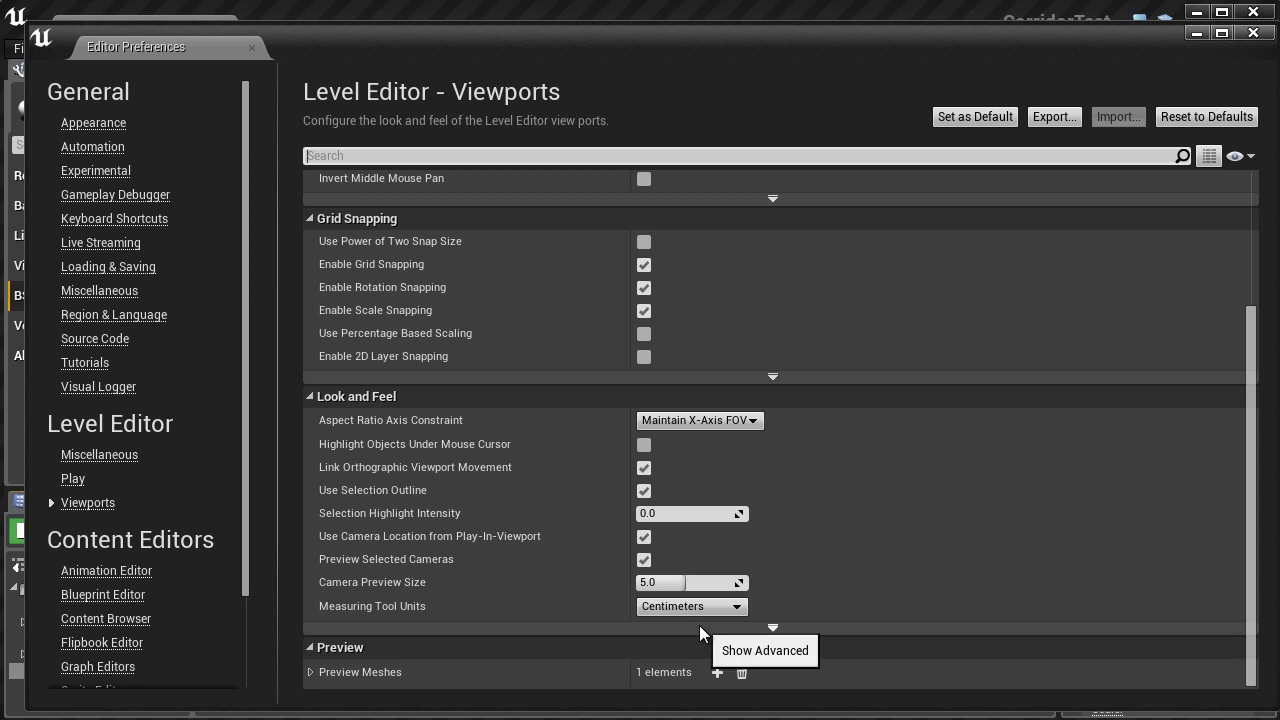
{"action": "left_click", "coordinate": [1253, 34]}
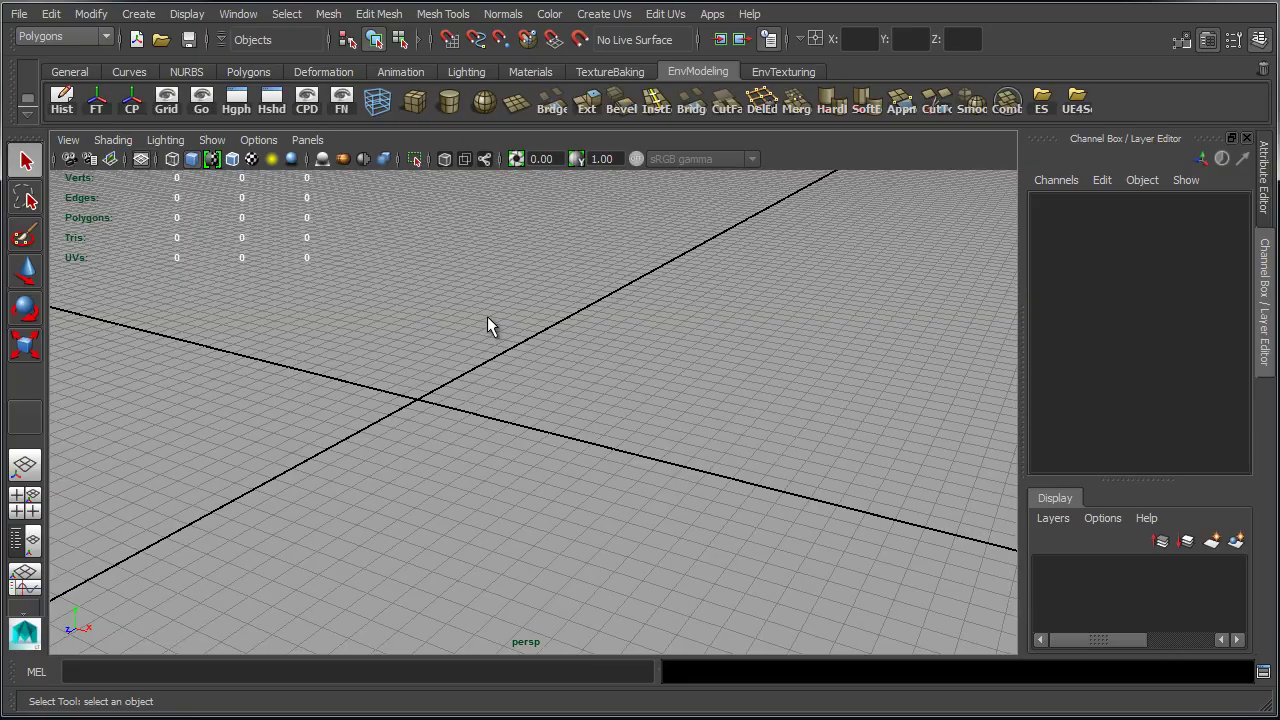
{"action": "left_click_drag", "start_coordinate": [491, 323], "coordinate": [453, 356], "text": "alt"}
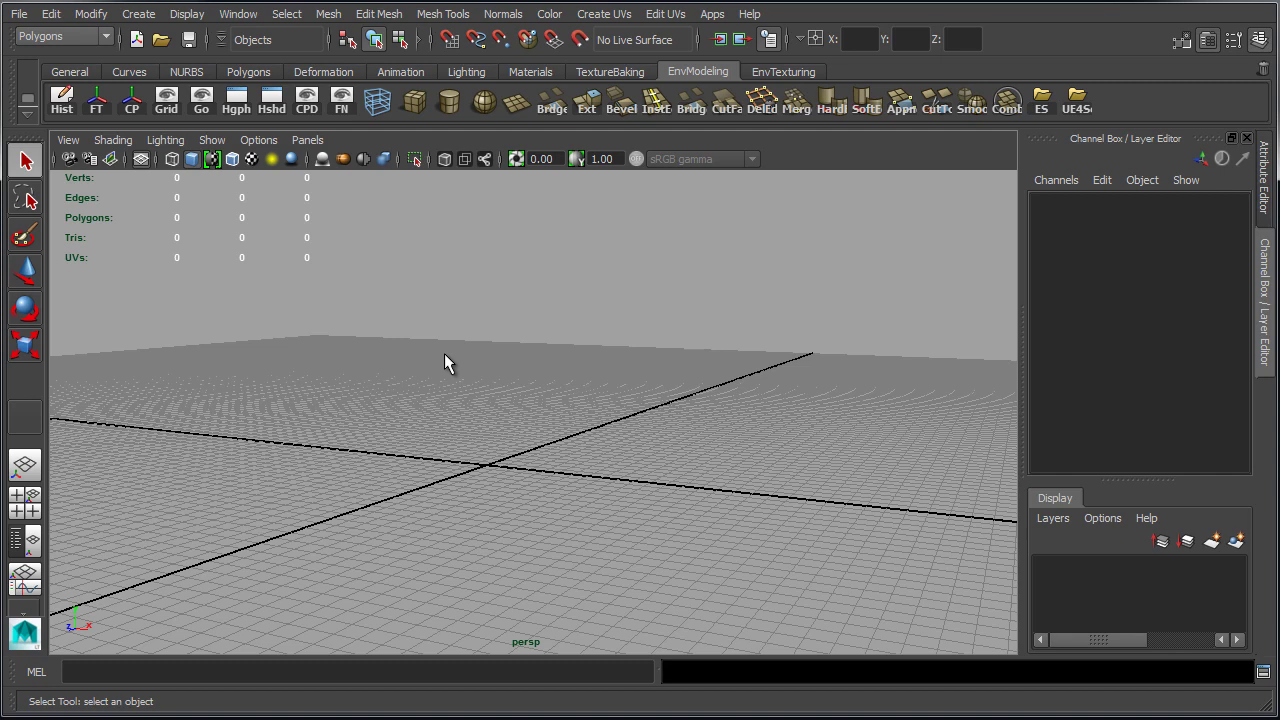
Create a polygon cube and set polyCube1 width, height and depth to 100.
{"action": "left_click", "coordinate": [418, 101]}
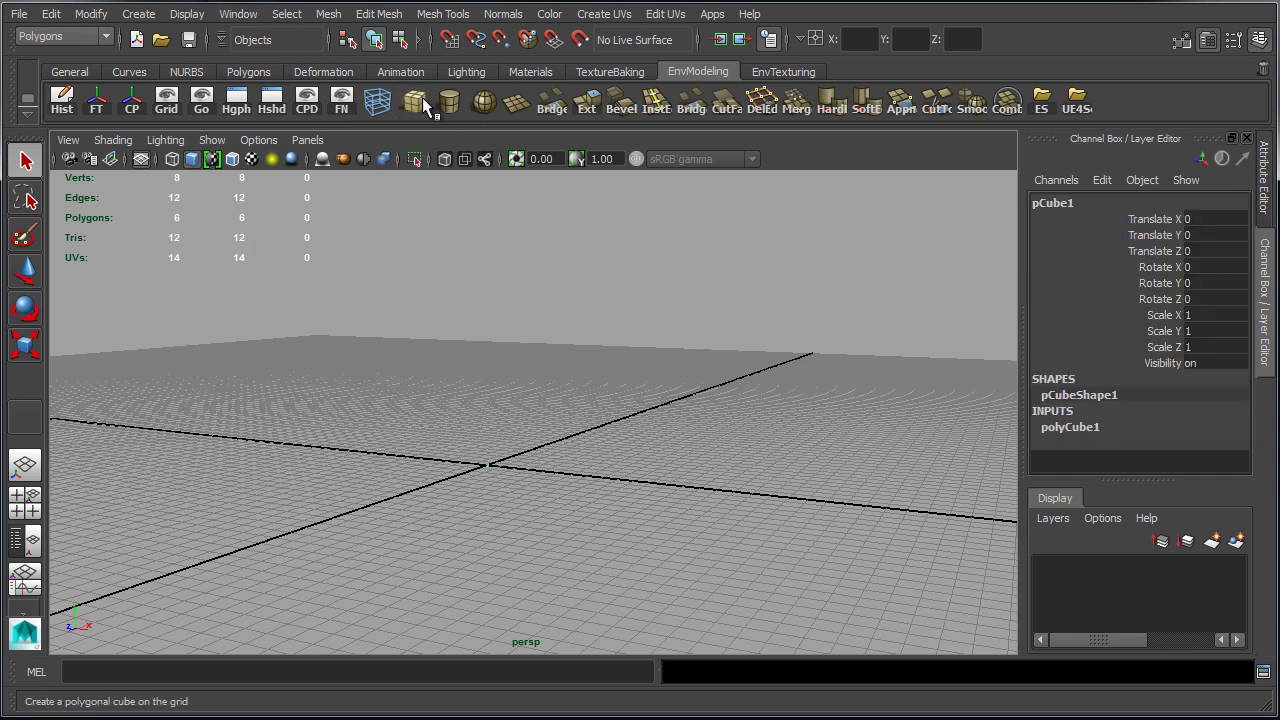
{"action": "left_click_drag", "start_coordinate": [455, 430], "coordinate": [552, 503]}
{"action": "left_click", "coordinate": [1134, 429]}
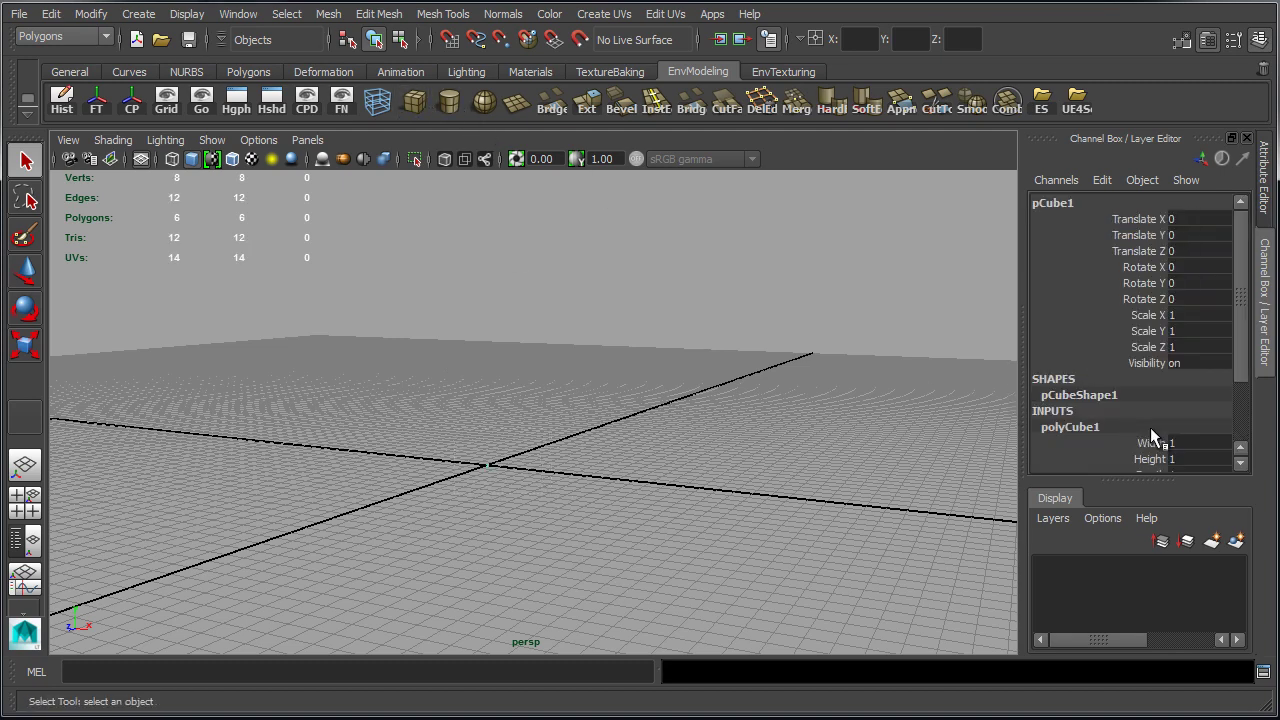
{"action": "scroll", "coordinate": [1152, 437], "scroll_direction": "down", "scroll_amount": 2}
{"action": "left_click_drag", "start_coordinate": [1175, 353], "coordinate": [1195, 384]}
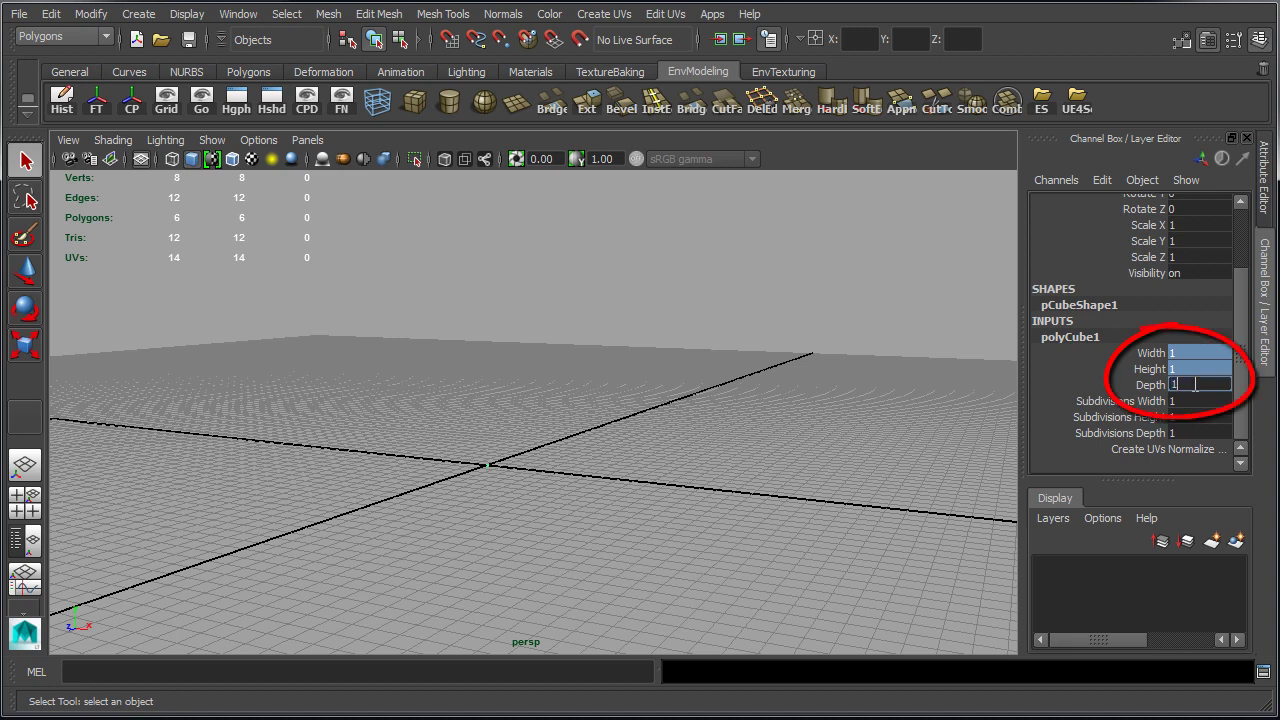
{"action": "key", "text": "Return"}
{"action": "left_click_drag", "start_coordinate": [423, 420], "coordinate": [526, 417], "text": "alt"}
Move the cube's pivot point to its bottom corner.
{"action": "key", "text": "w"}
{"action": "key", "text": "d"}
{"action": "scroll", "coordinate": [506, 471], "scroll_direction": "up", "scroll_amount": 5}
{"action": "scroll", "coordinate": [459, 405], "scroll_direction": "up", "scroll_amount": 4}
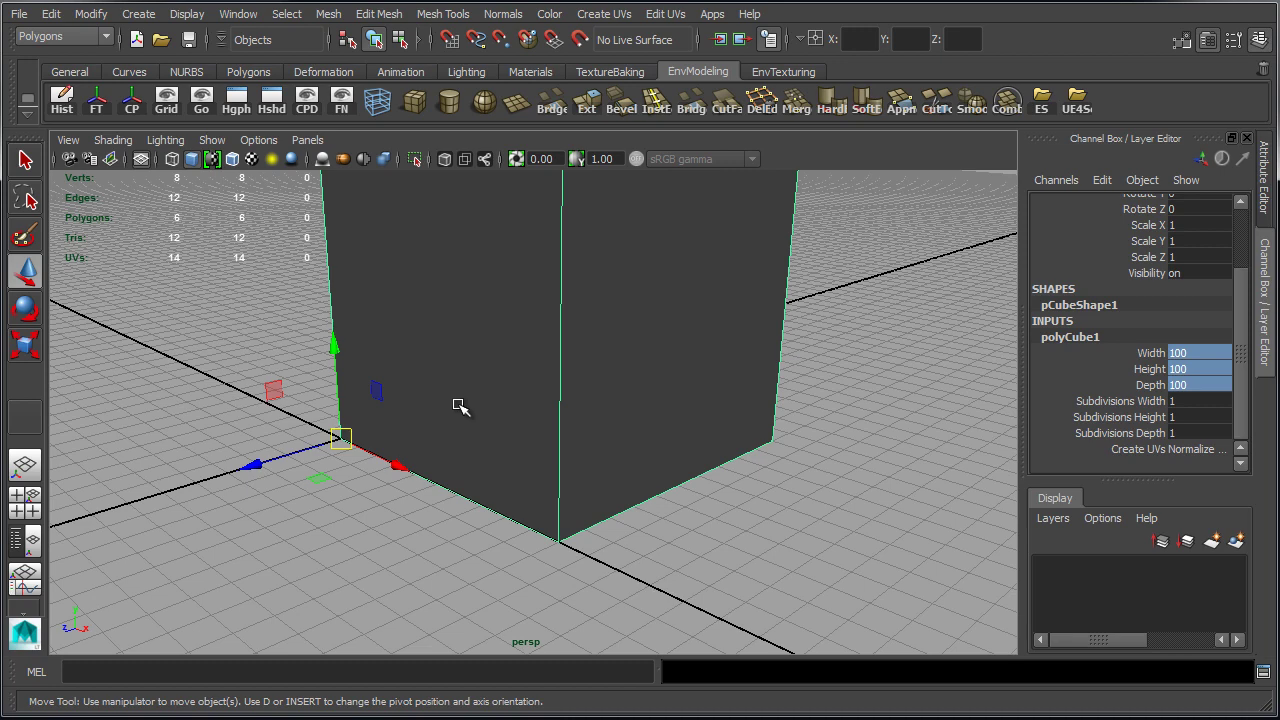
Export the selected cube as FBX file box100 into the fbx-import-to-unreal folder.
{"action": "left_click_drag", "start_coordinate": [459, 405], "coordinate": [665, 480]}
{"action": "left_click", "coordinate": [1042, 102]}
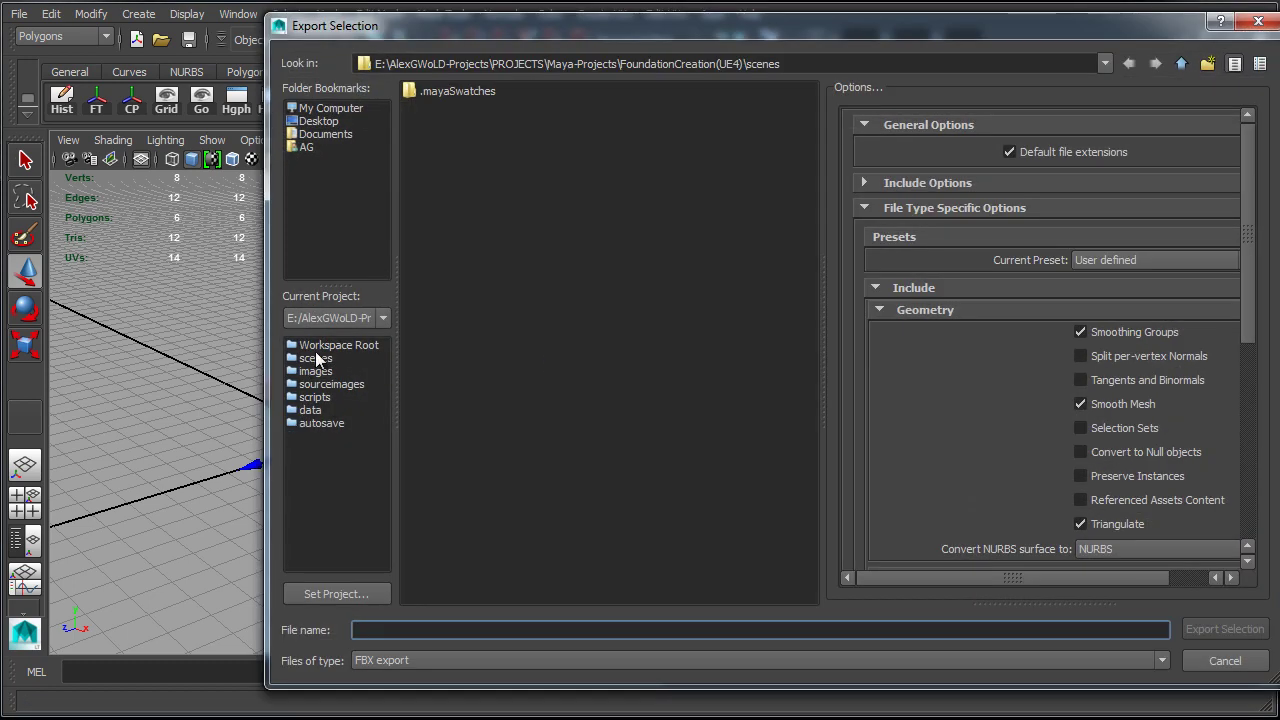
{"action": "left_click", "coordinate": [322, 347]}
{"action": "double_click", "coordinate": [464, 124]}
{"action": "left_click", "coordinate": [437, 629]}
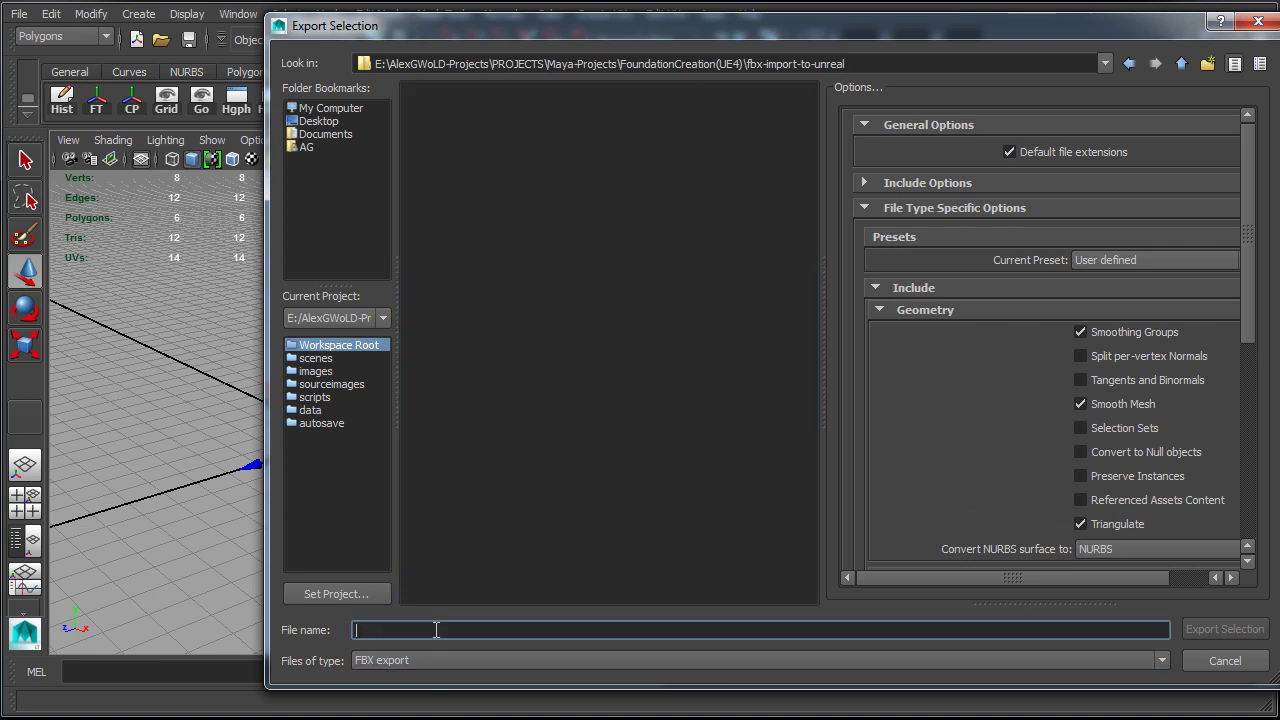
{"action": "type", "text": "bp"}
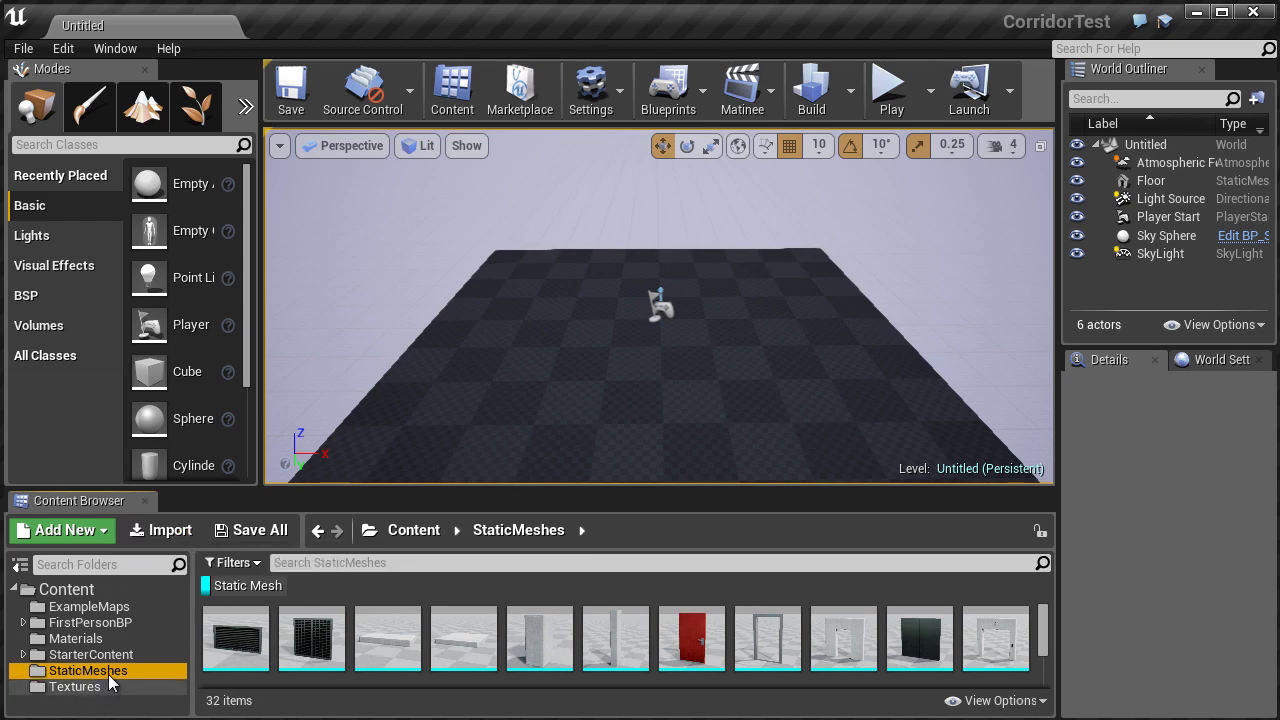
Import box100.fbx into the StaticMeshes folder with the default FBX import options.
{"action": "left_click", "coordinate": [172, 533]}
{"action": "left_click", "coordinate": [172, 533]}
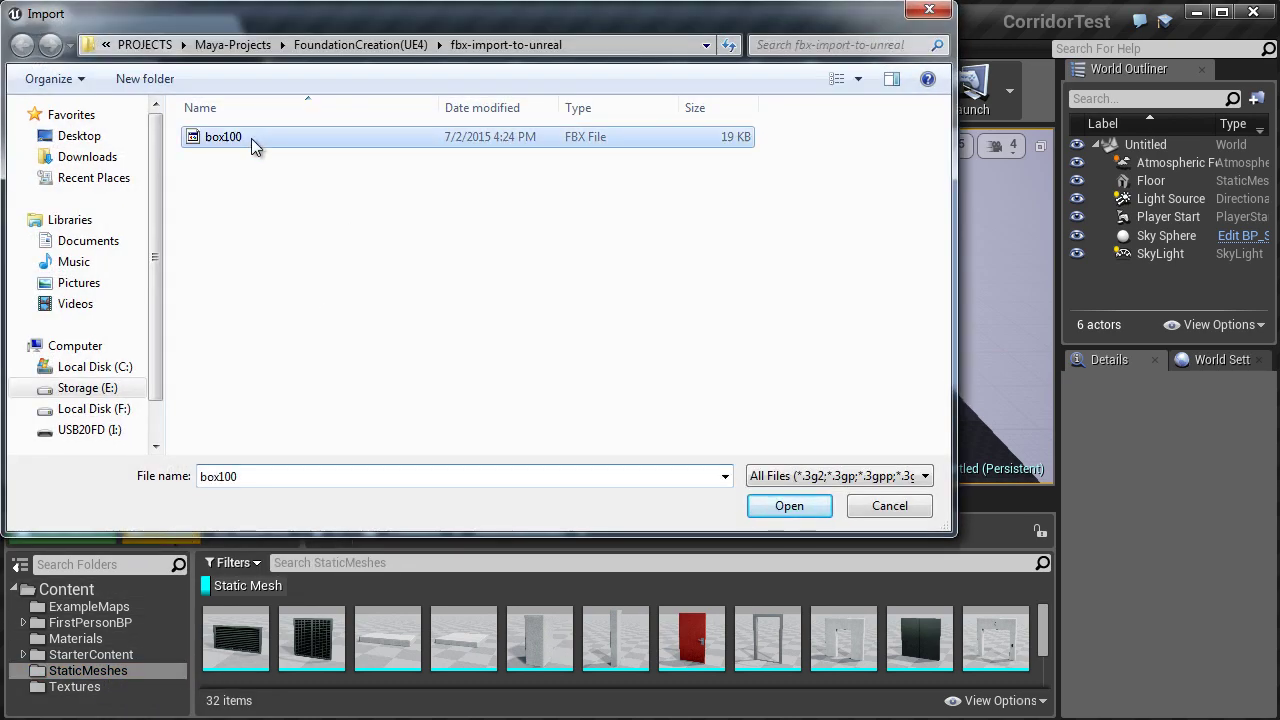
{"action": "double_click", "coordinate": [251, 138]}
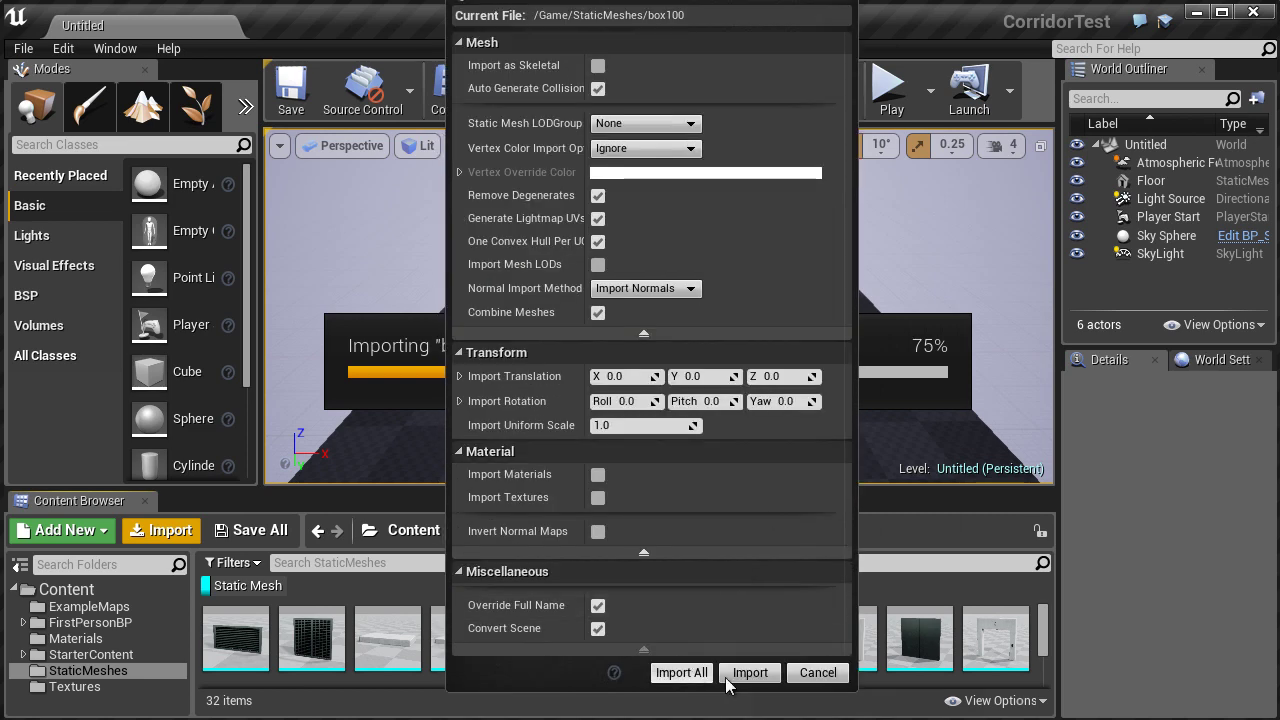
{"action": "left_click", "coordinate": [751, 673]}
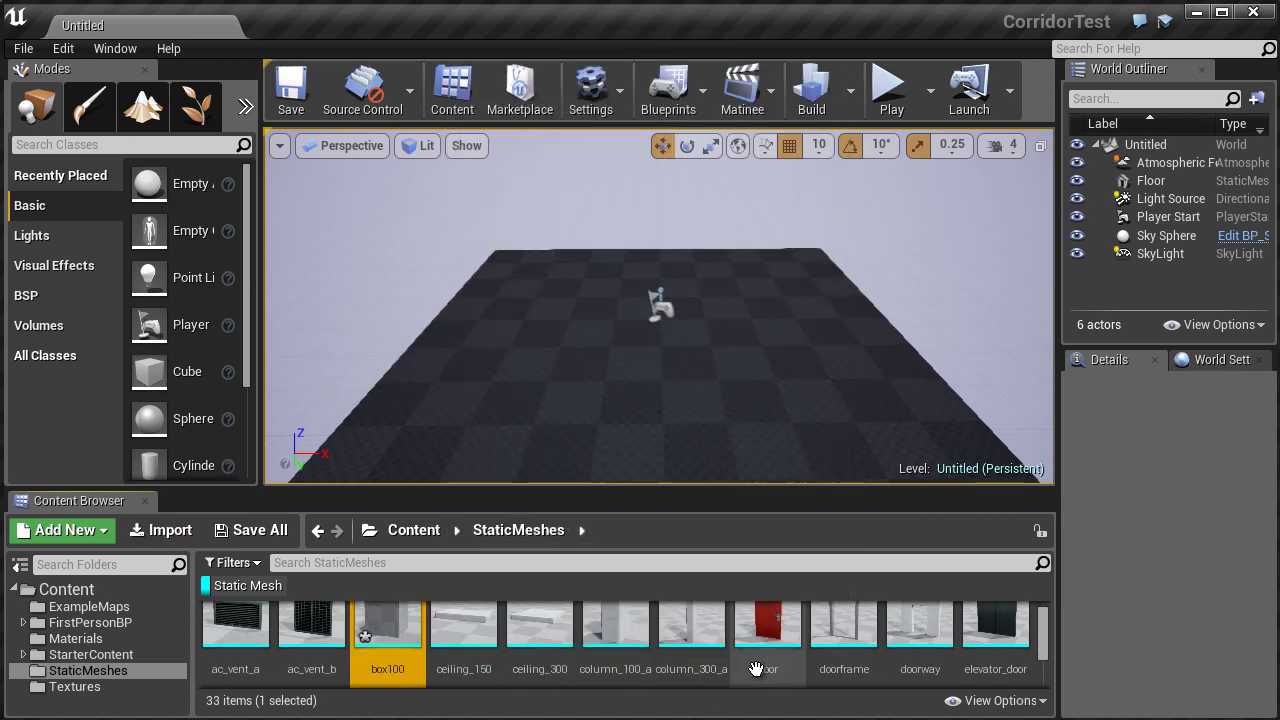
Place box100 in the level and frame it in the front wireframe view.
{"action": "left_click_drag", "start_coordinate": [383, 632], "coordinate": [591, 369]}
{"action": "key", "text": "f"}
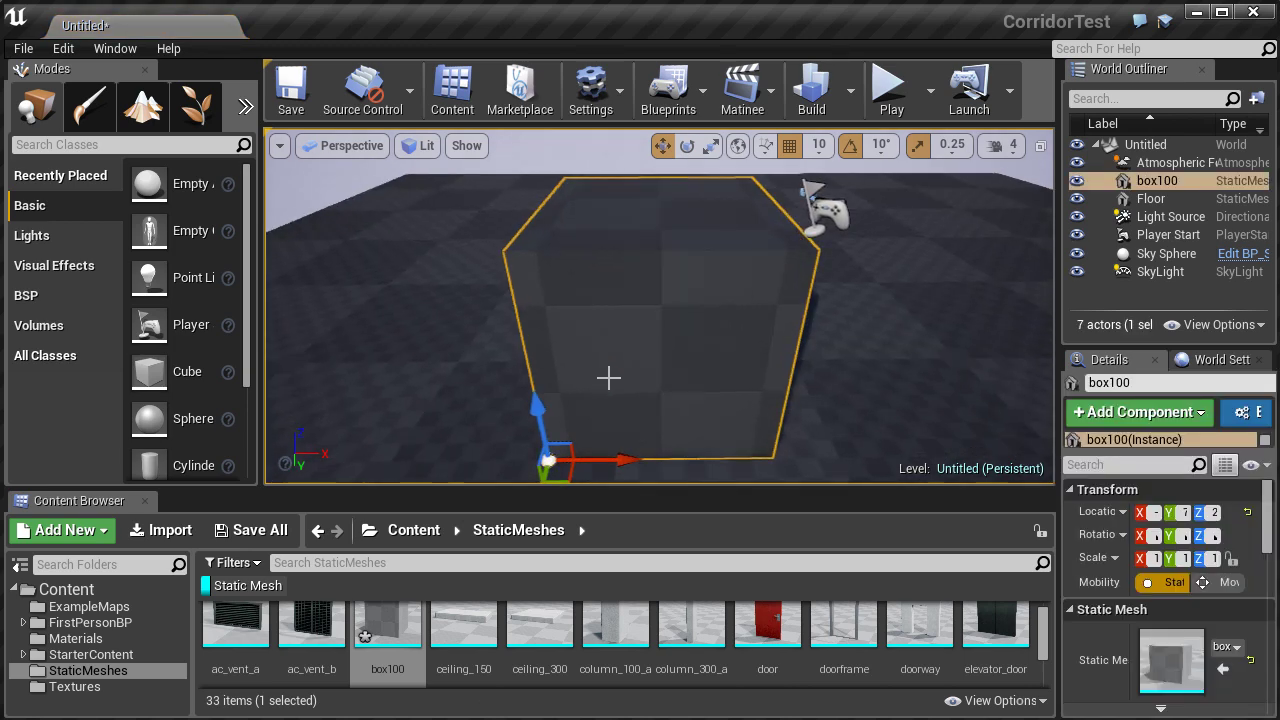
{"action": "key", "text": "alt+h"}
{"action": "key", "text": "f"}
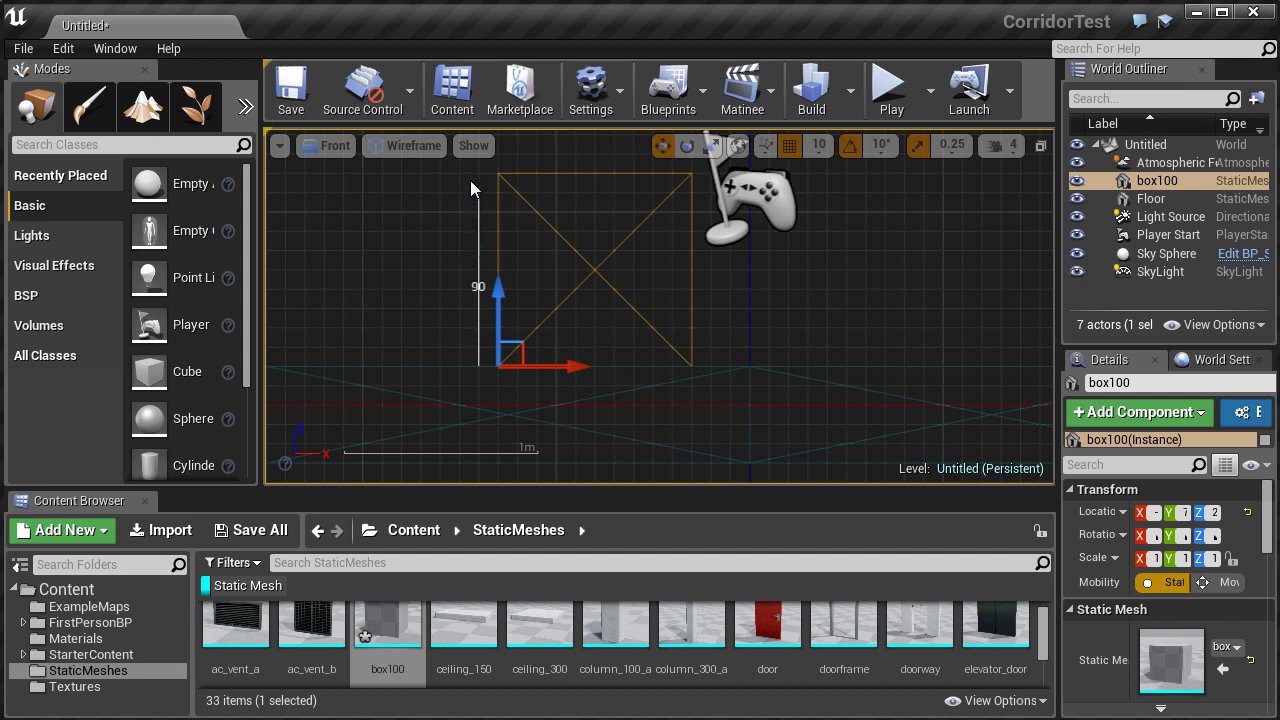
Measure box100 at 100 units tall, then go back to the lit perspective view.
{"action": "middle_click_drag", "start_coordinate": [470, 180], "coordinate": [470, 175]}
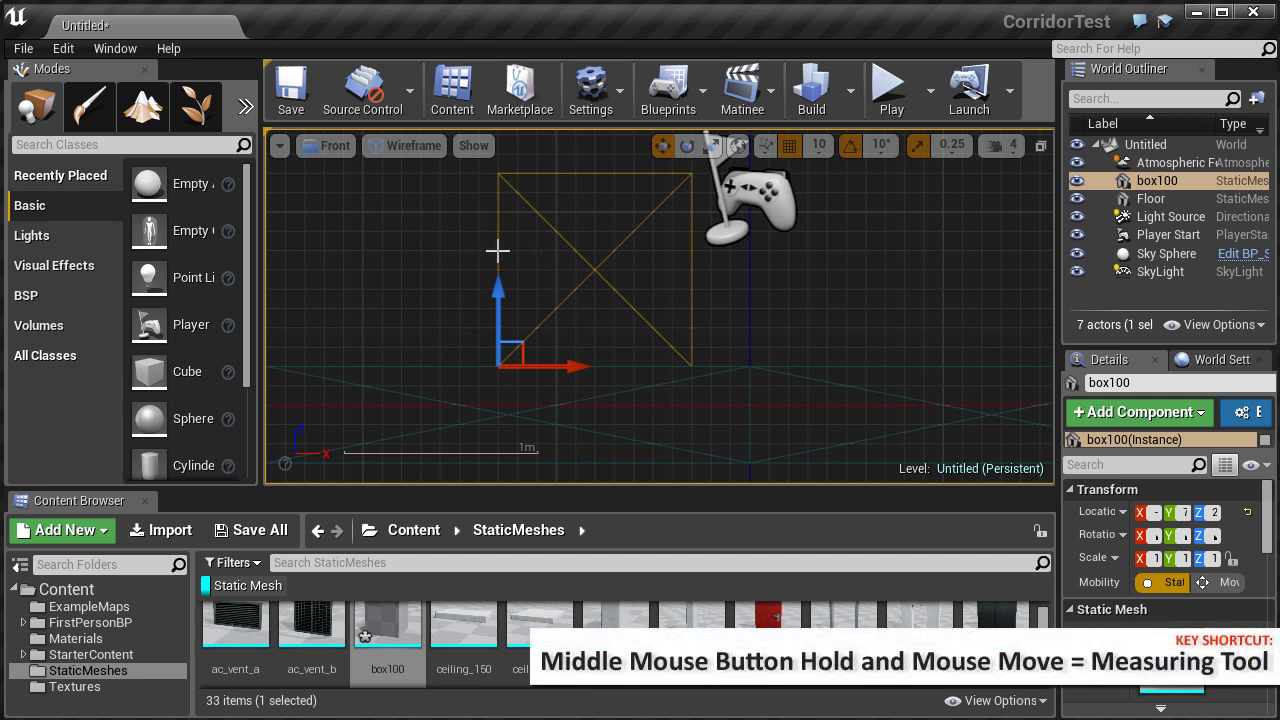
{"action": "middle_click_drag", "start_coordinate": [498, 252], "coordinate": [686, 249]}
{"action": "key", "text": "alt+g"}
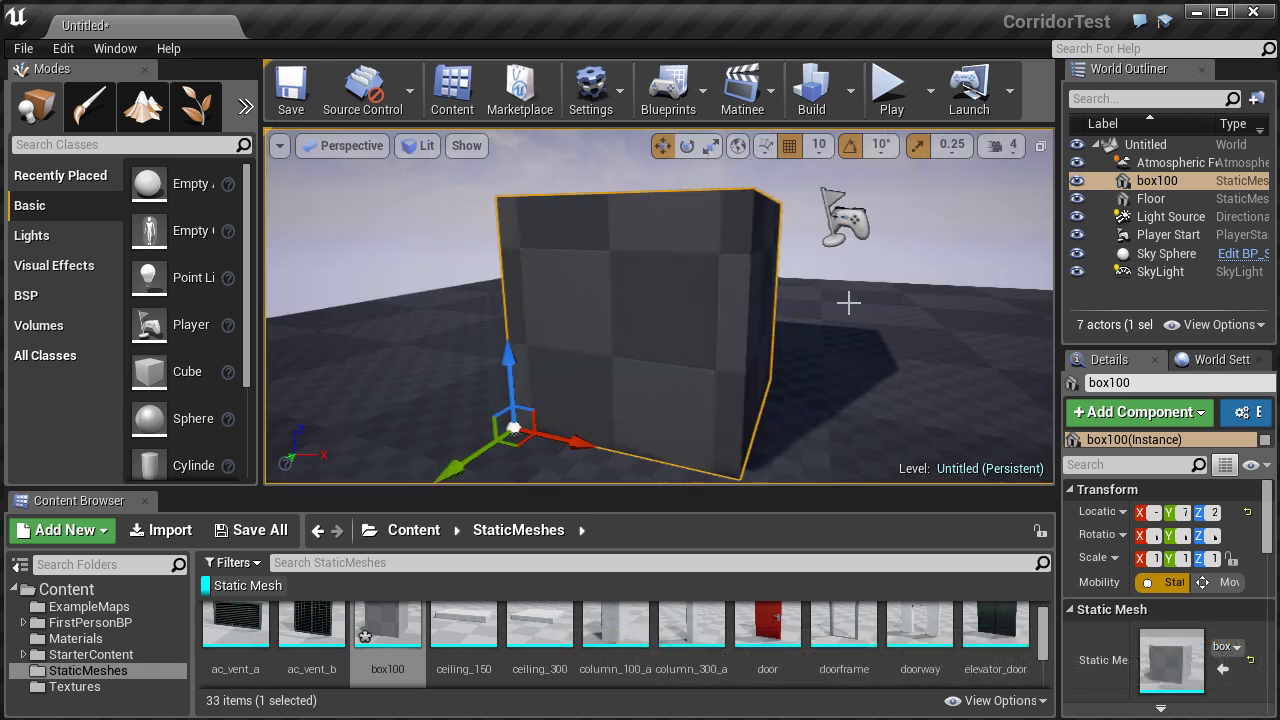
Add a BSP Box brush to the level from the Modes panel and frame it.
{"action": "left_click", "coordinate": [43, 295]}
{"action": "mouse_move", "coordinate": [148, 183]}
{"action": "left_mouse_down"}
{"action": "mouse_move", "coordinate": [900, 453]}
{"action": "mouse_move", "coordinate": [679, 318]}
{"action": "left_mouse_up"}
{"action": "key", "text": "f"}
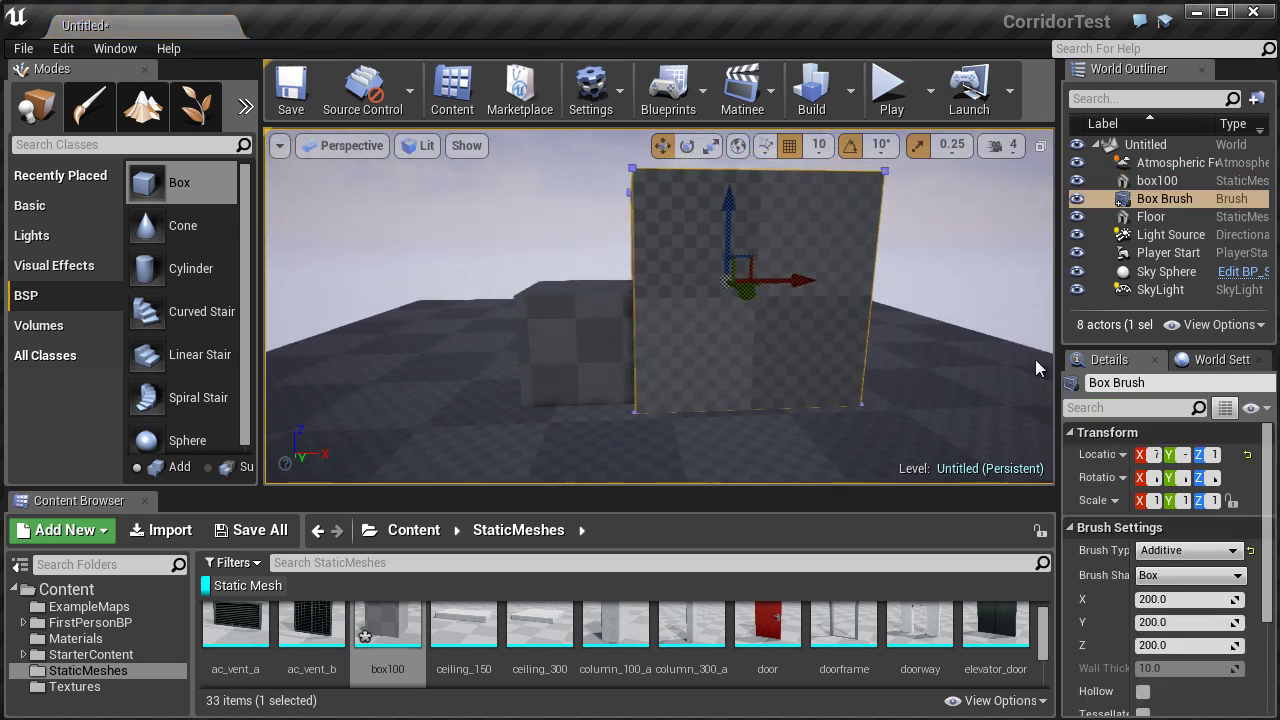
Set the box brush size to X 100, Y 100 and Z 100.
{"action": "left_click", "coordinate": [1165, 599]}
{"action": "type", "text": "100"}
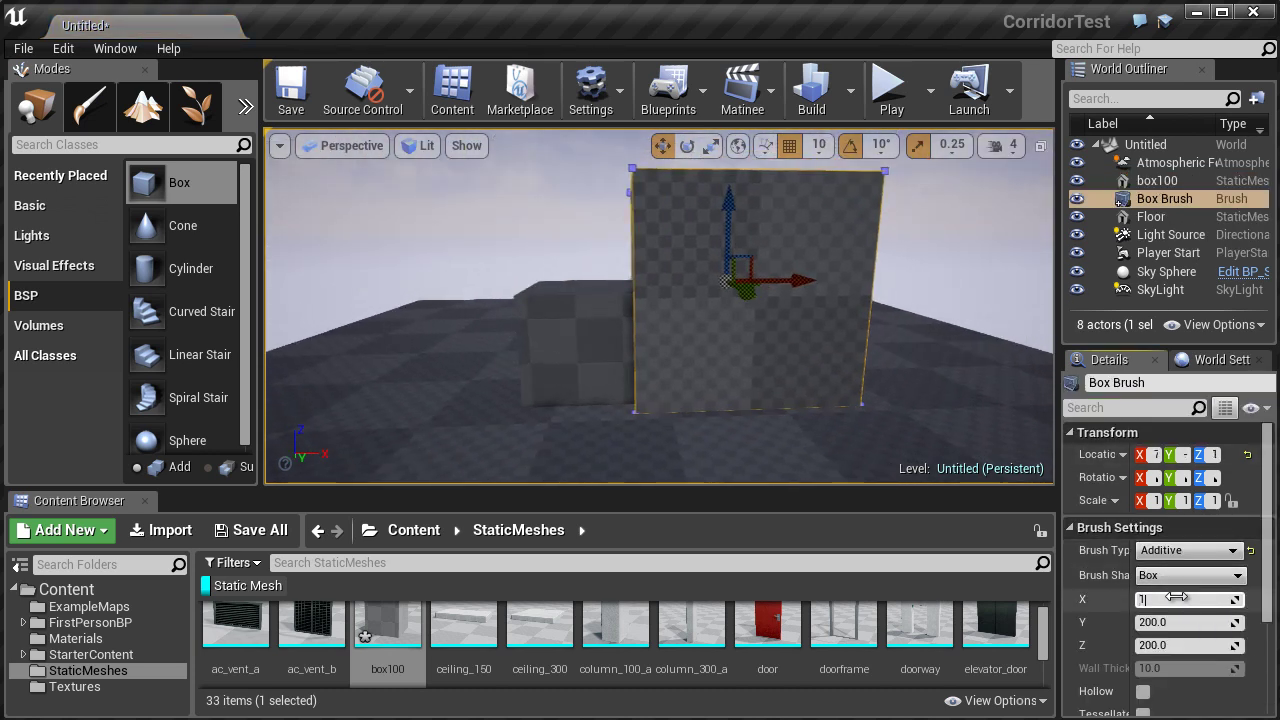
{"action": "left_click", "coordinate": [1178, 622]}
{"action": "type", "text": "100"}
{"action": "left_click", "coordinate": [1165, 646]}
{"action": "type", "text": "100"}
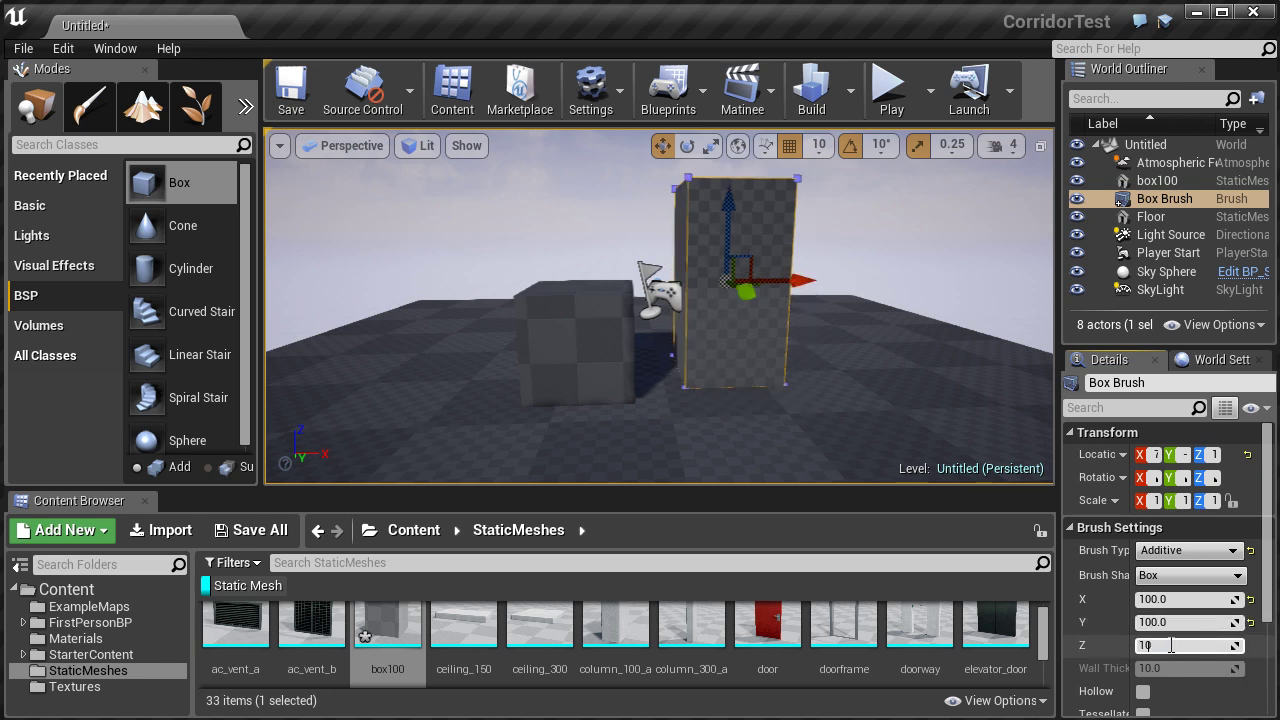
{"action": "key", "text": "Return"}
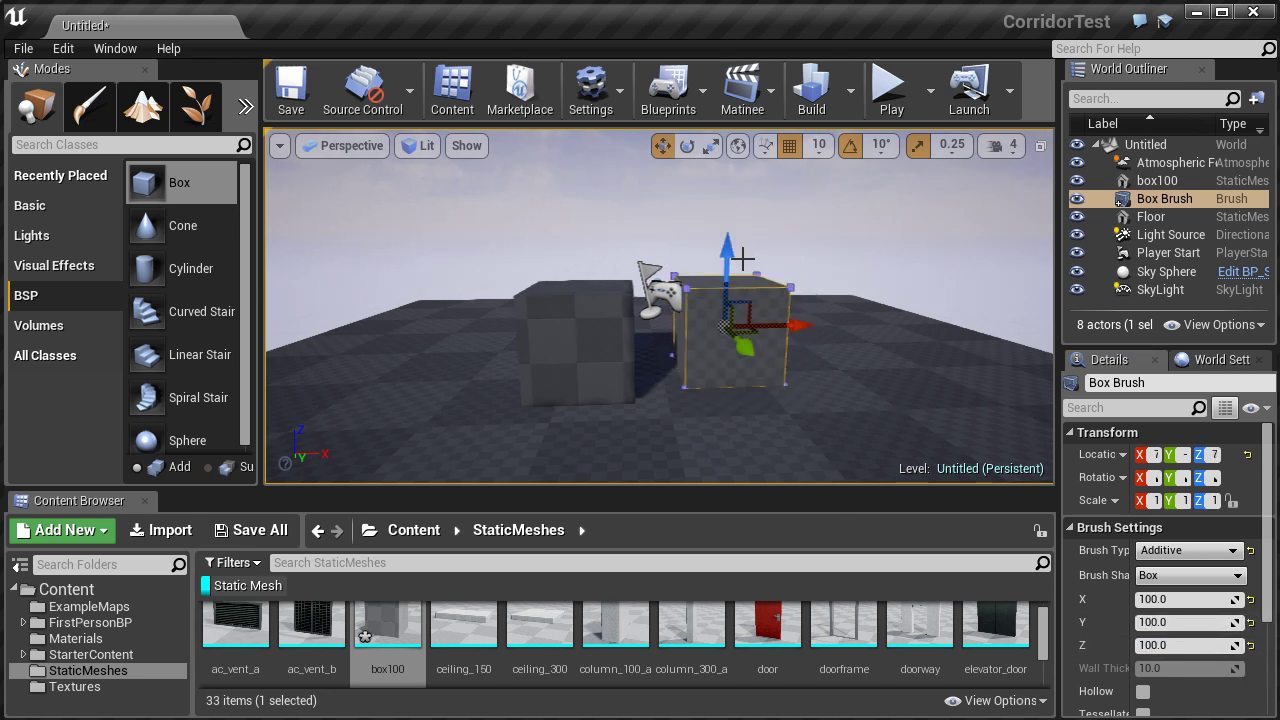
Compare box100 and the box brush in front wireframe view, then return to perspective.
{"action": "key", "text": "alt+h"}
{"action": "left_click", "coordinate": [691, 283]}
{"action": "left_click", "coordinate": [789, 293]}
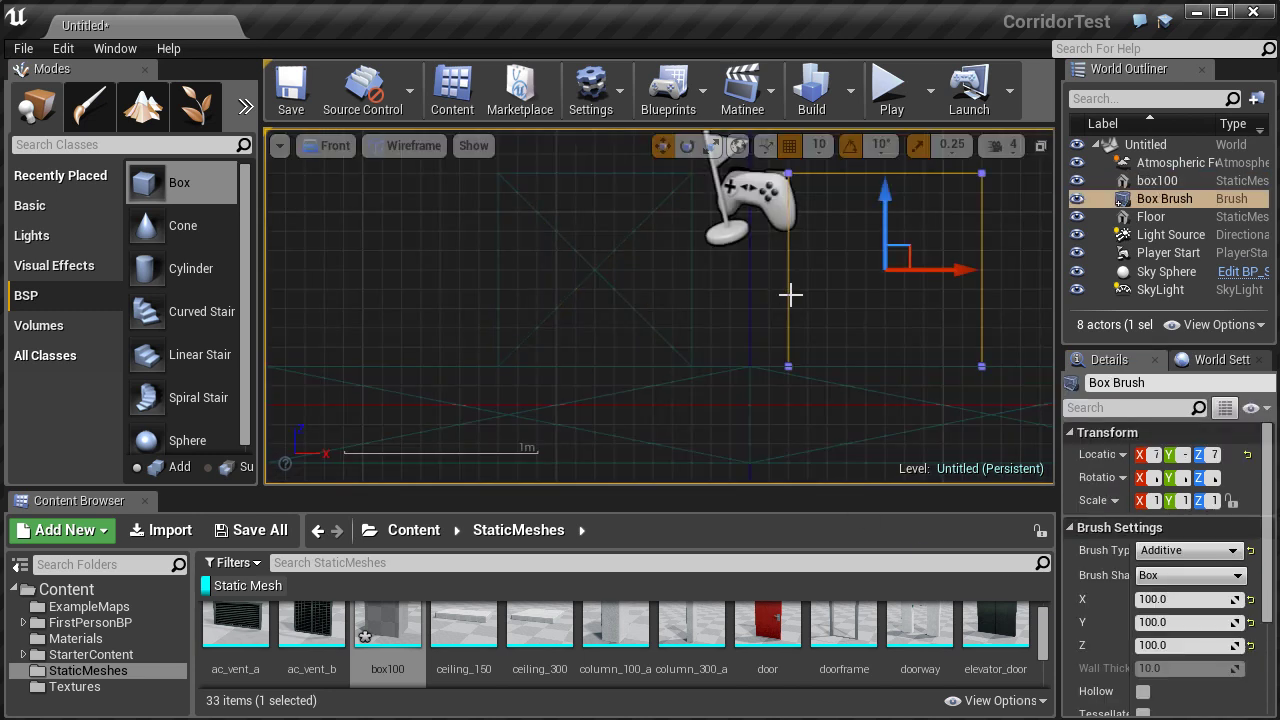
{"action": "key", "text": "alt+g"}
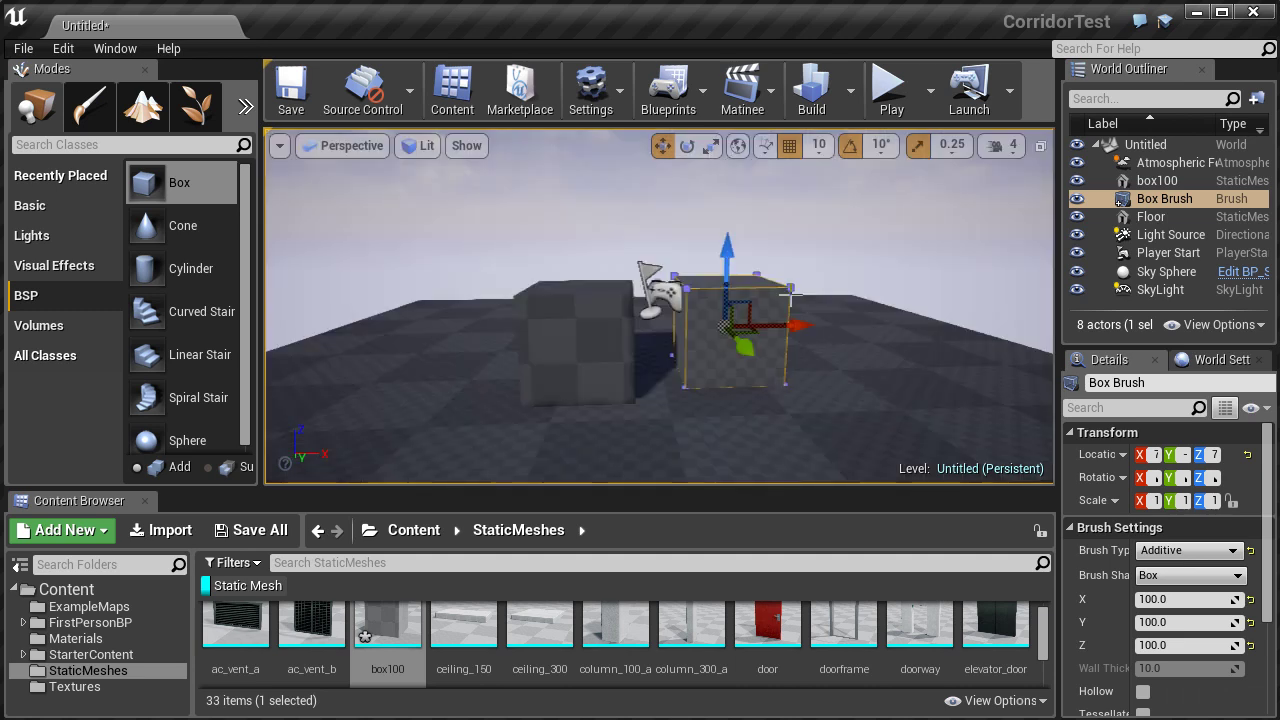
{"action": "scroll", "coordinate": [914, 277], "scroll_direction": "down", "scroll_amount": 3}
Back in Maya LT, open the Grid Options from the Display menu.
{"action": "key", "text": "alt+Tab"}
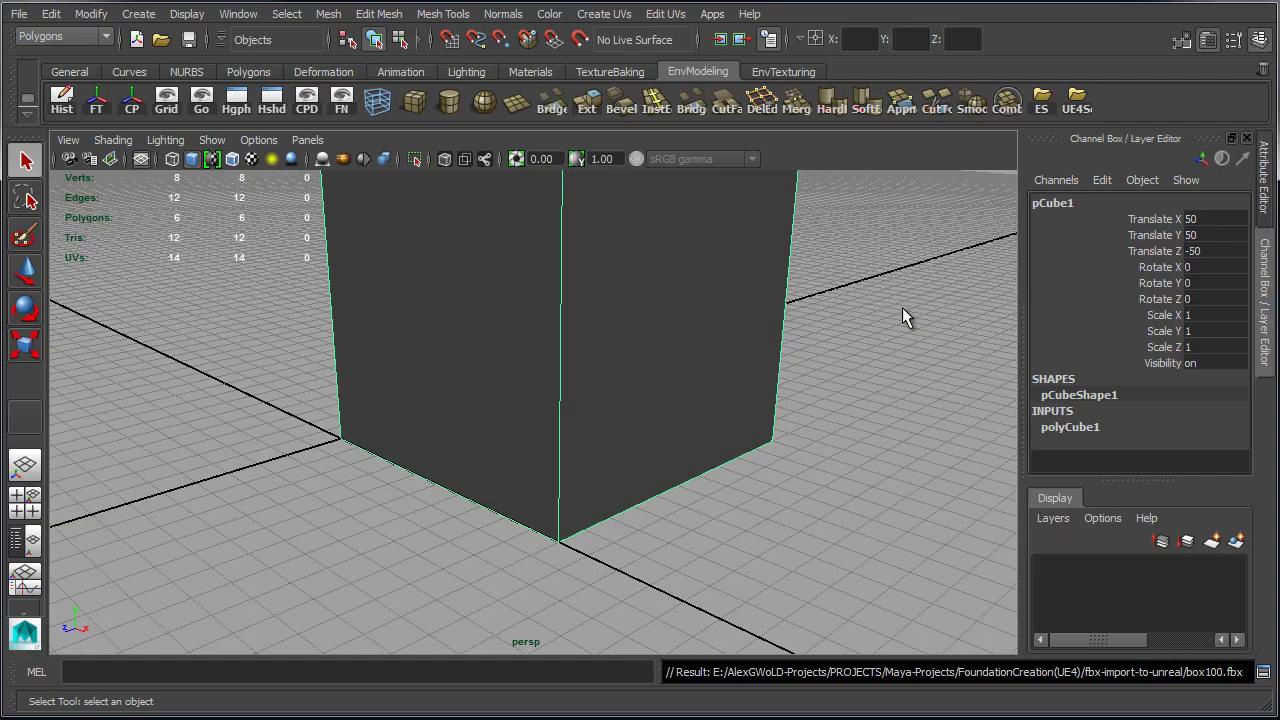
{"action": "left_click", "coordinate": [186, 15]}
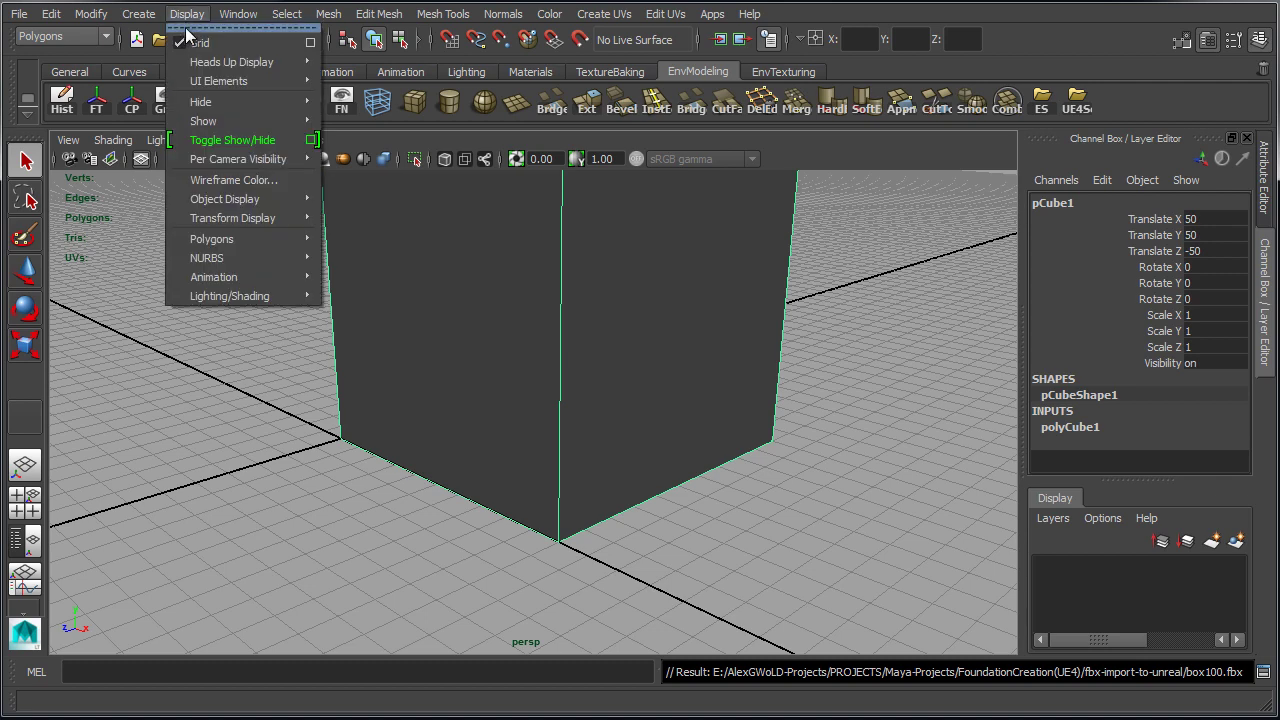
{"action": "left_click", "coordinate": [311, 43]}
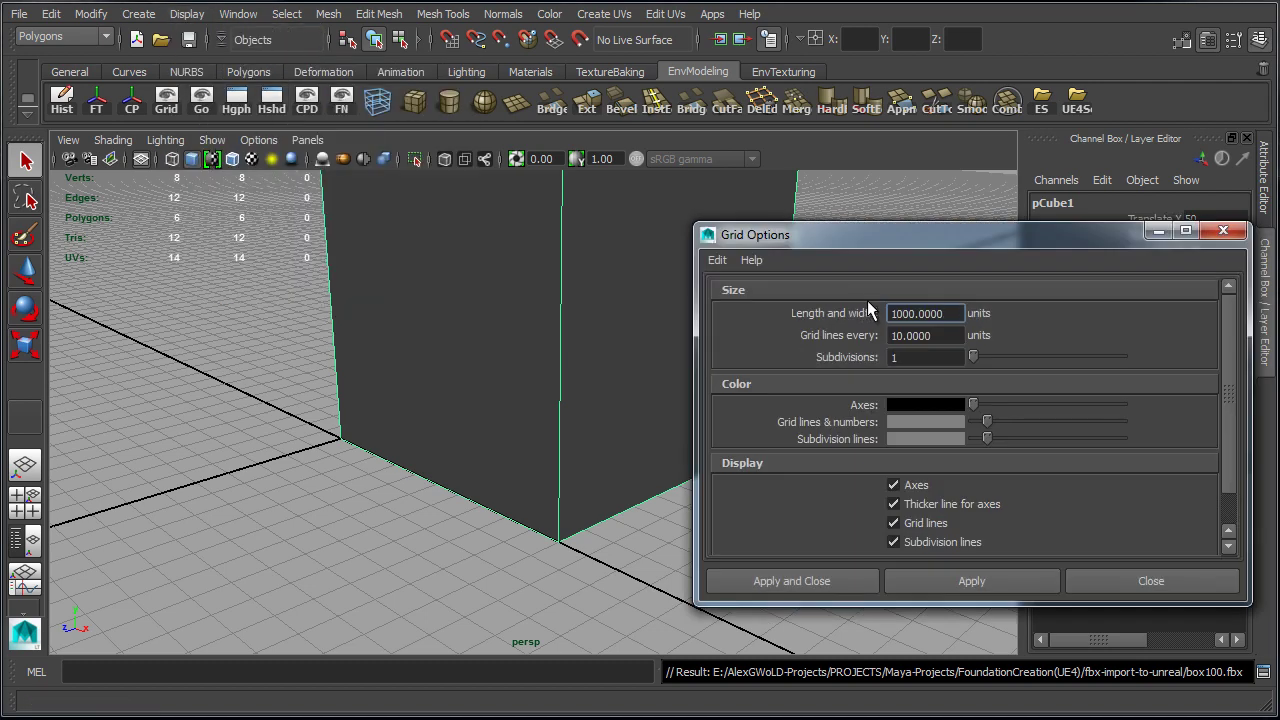